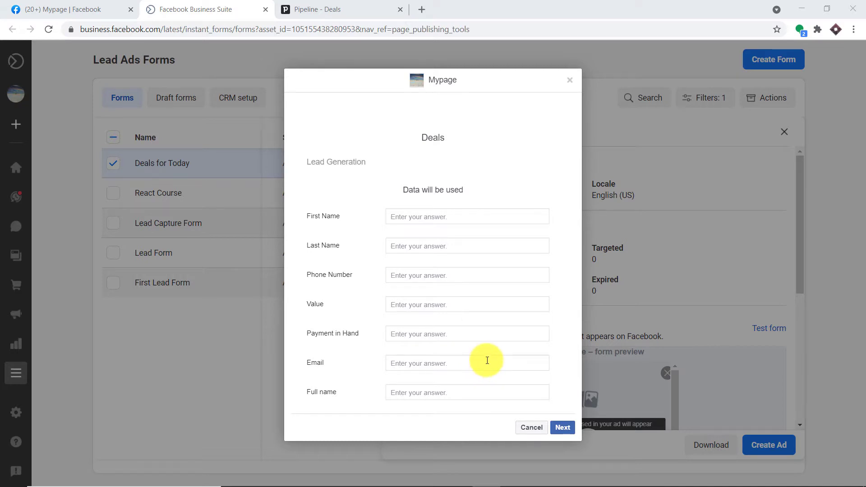
Enter the test lead's first name, last name and phone number, Value 1000 and Payment in Hand 20
{"action": "left_click", "coordinate": [463, 218]}
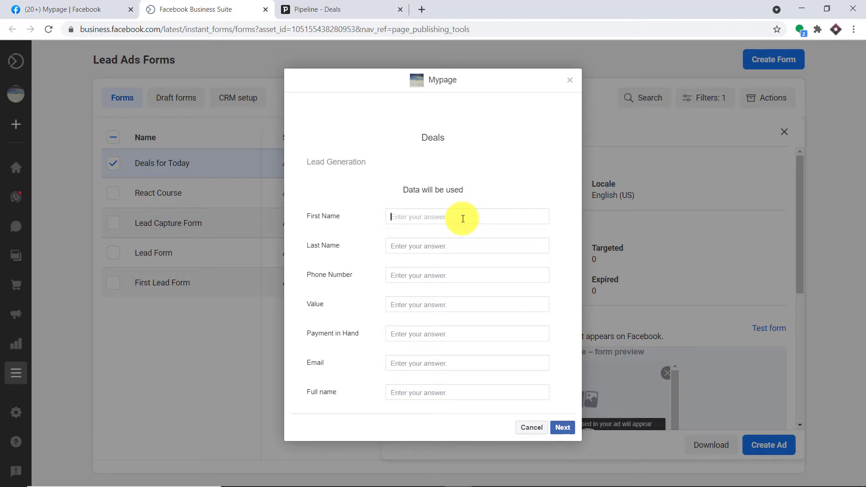
{"action": "type", "text": "Jerry"}
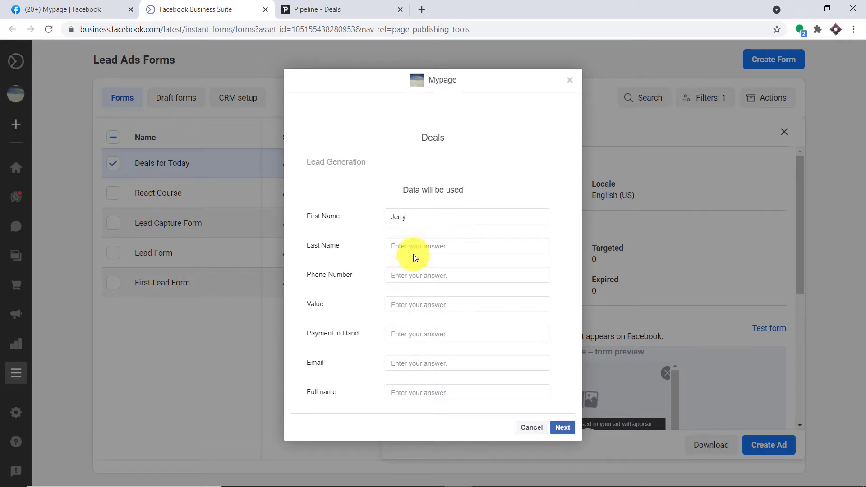
{"action": "left_click", "coordinate": [411, 243]}
{"action": "type", "text": "Mc"}
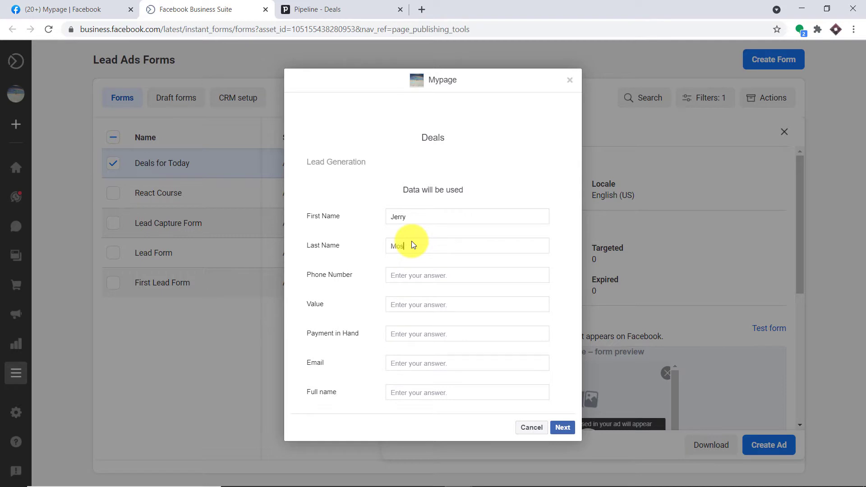
{"action": "left_click", "coordinate": [411, 275]}
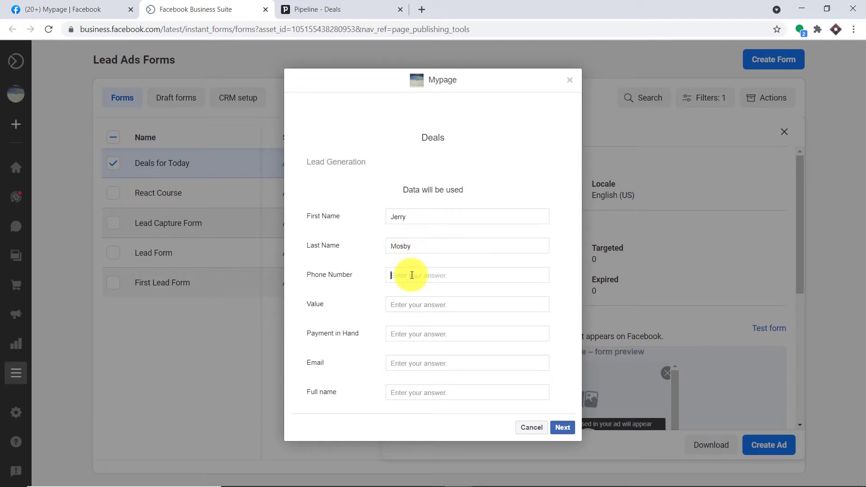
{"action": "left_click", "coordinate": [417, 306]}
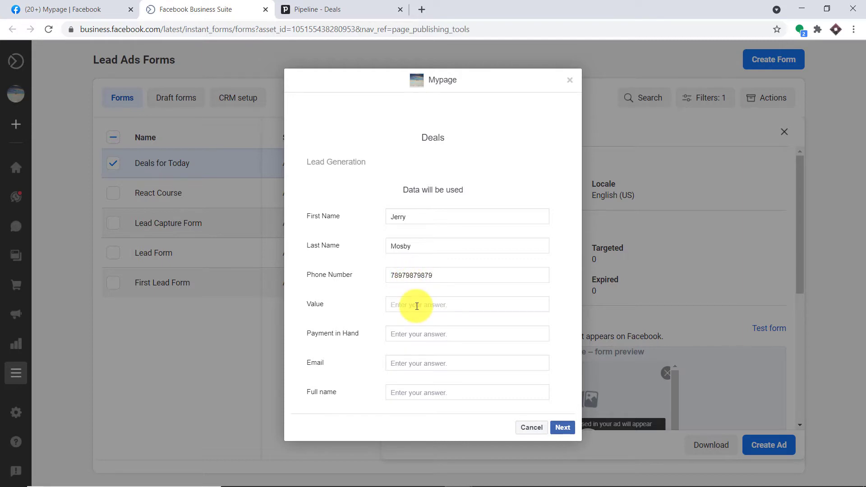
{"action": "type", "text": "1000"}
{"action": "left_click", "coordinate": [414, 332]}
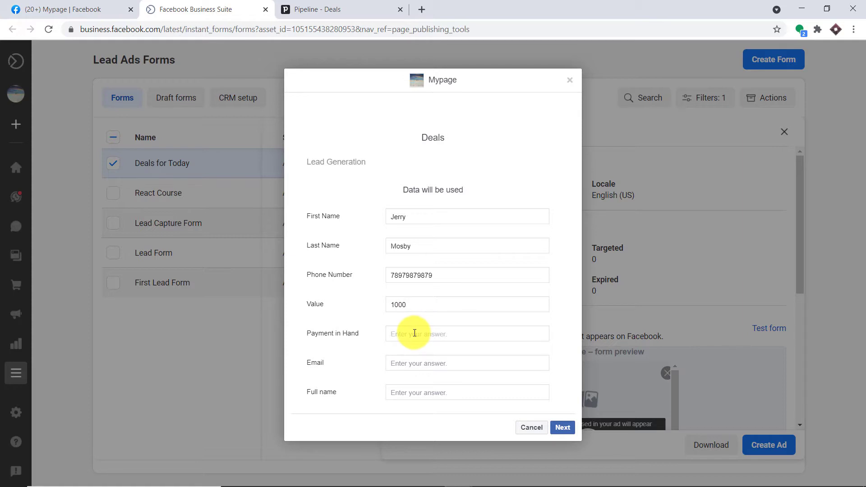
{"action": "type", "text": "20"}
Add the lead's email address and full name, then submit the test form
{"action": "left_click", "coordinate": [412, 363]}
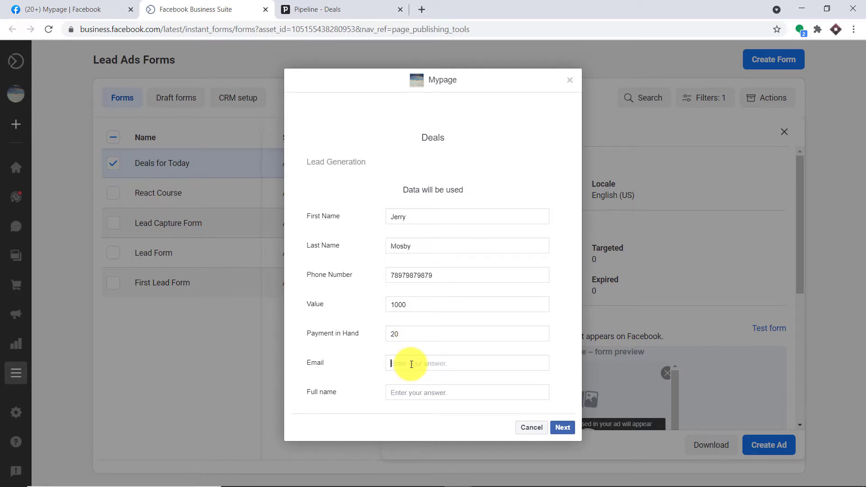
{"action": "left_click", "coordinate": [415, 393]}
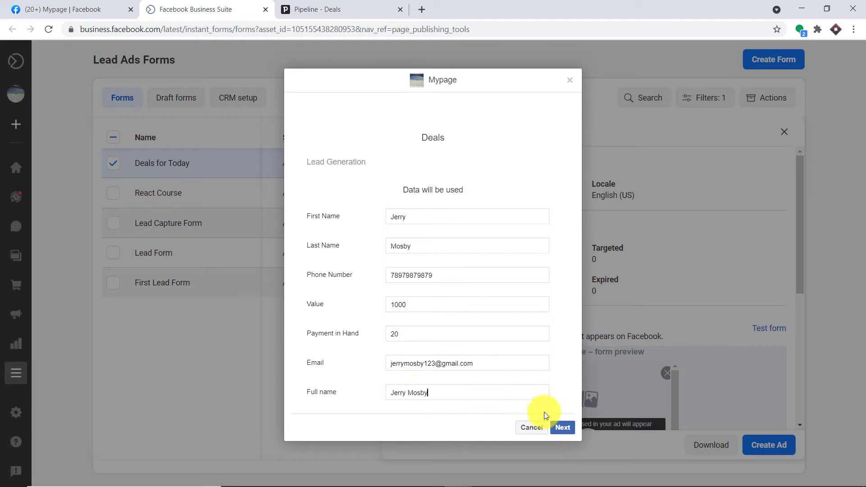
{"action": "left_click", "coordinate": [561, 426]}
{"action": "left_click", "coordinate": [560, 215]}
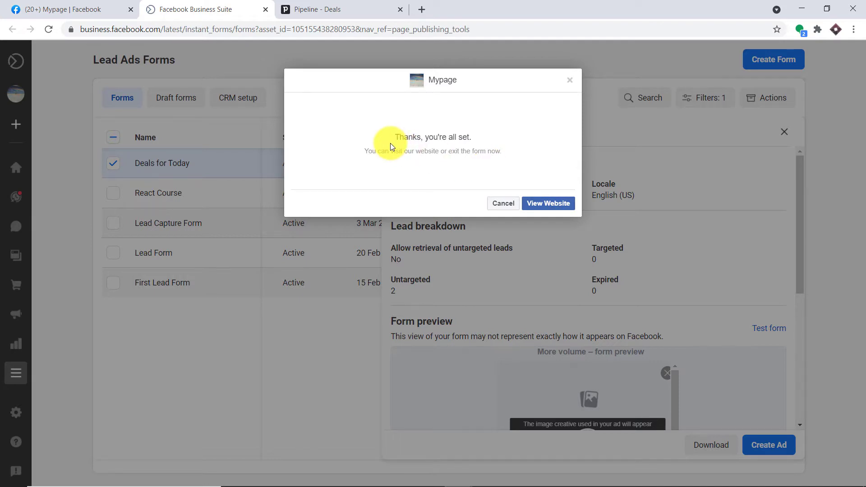
Reload the Pipedrive deals board and open the new AFN1,000 deal in the Qualified column
{"action": "left_click", "coordinate": [334, 6]}
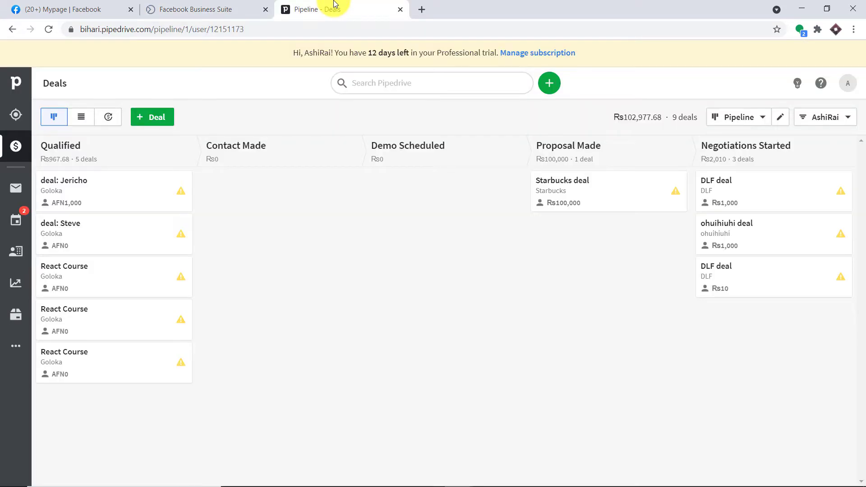
{"action": "left_click", "coordinate": [52, 34]}
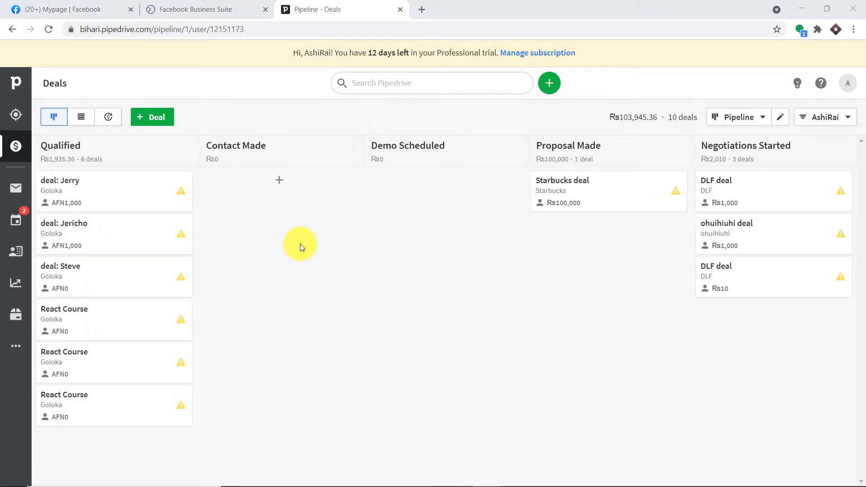
{"action": "left_click", "coordinate": [96, 193]}
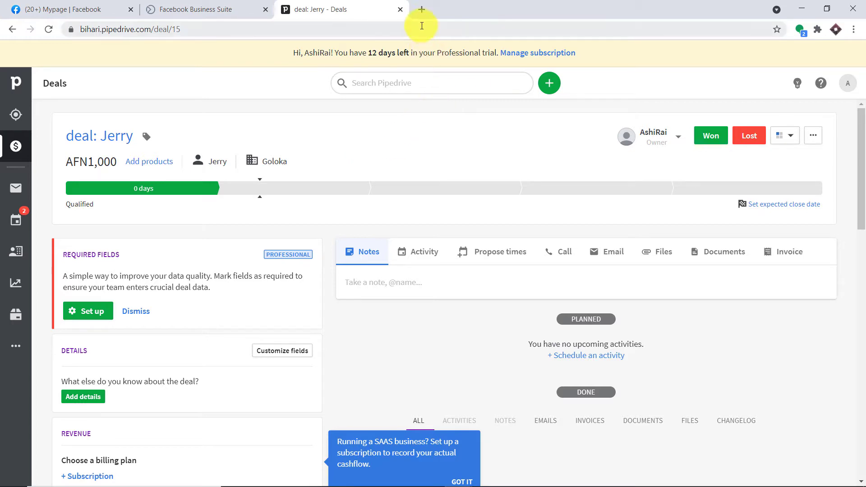
In a new tab, go to pabbly.com, sign in and launch Pabbly Connect
{"action": "left_click", "coordinate": [422, 9]}
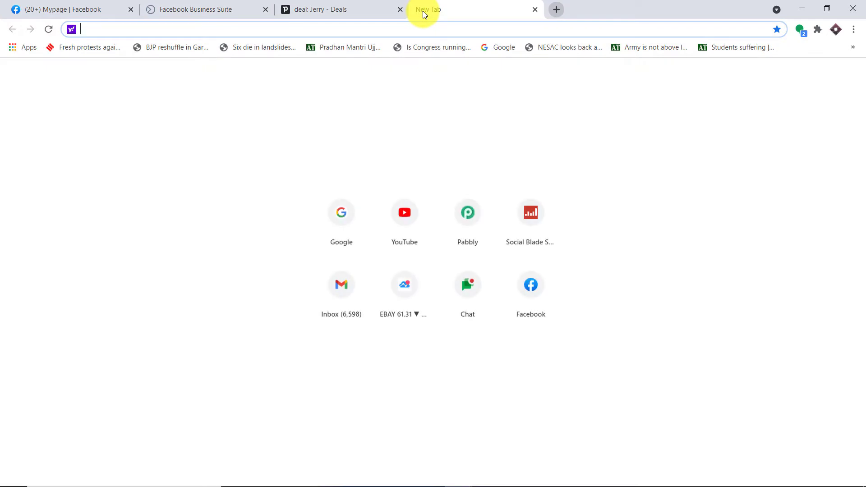
{"action": "type", "text": "pabbly.com"}
{"action": "key", "text": "Return"}
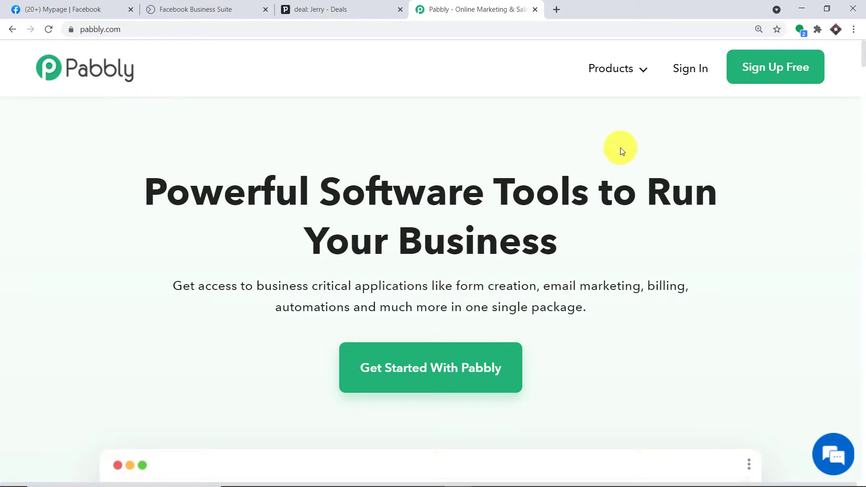
{"action": "left_click", "coordinate": [699, 69]}
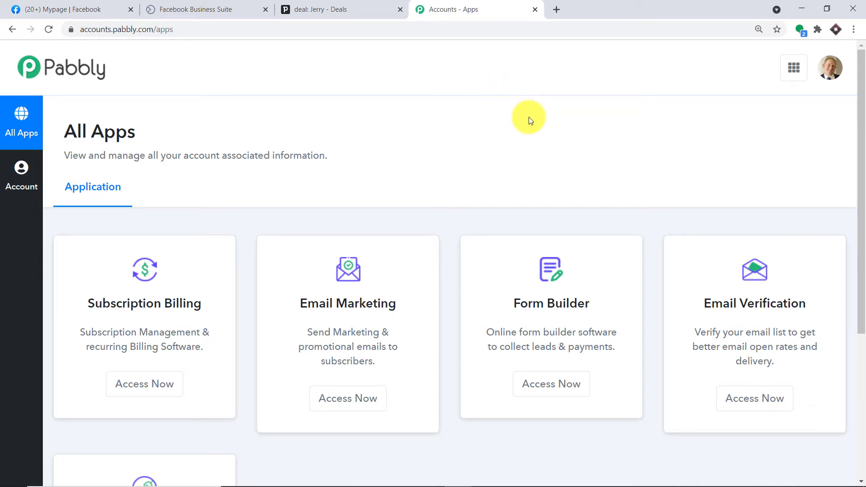
{"action": "scroll", "coordinate": [523, 116], "scroll_direction": "down", "scroll_amount": 5}
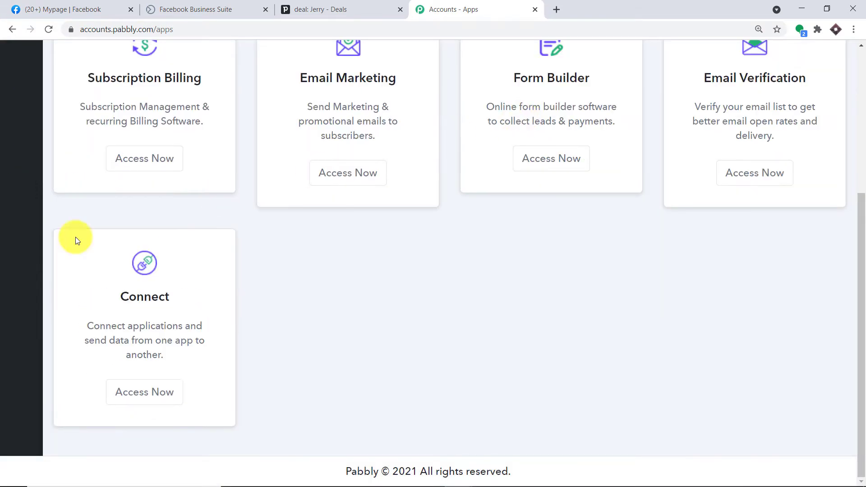
{"action": "left_click", "coordinate": [150, 392]}
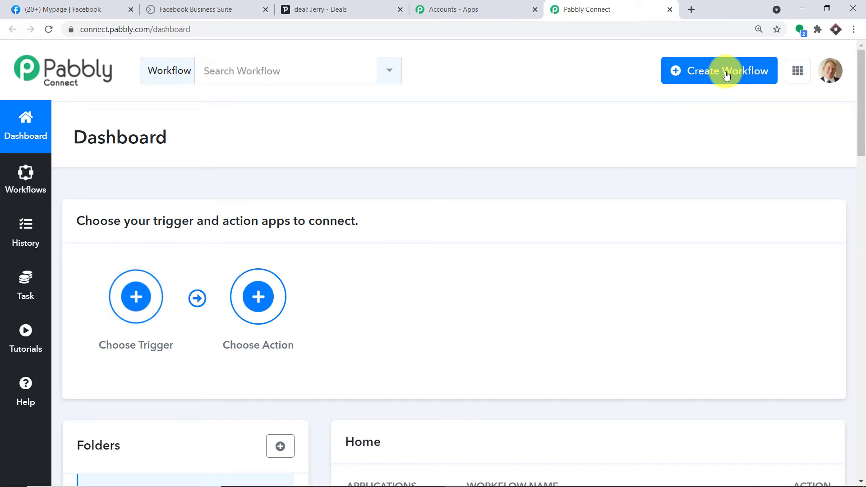
Create a workflow and name it 'Facebook To PipeDrive'
{"action": "left_click", "coordinate": [727, 76]}
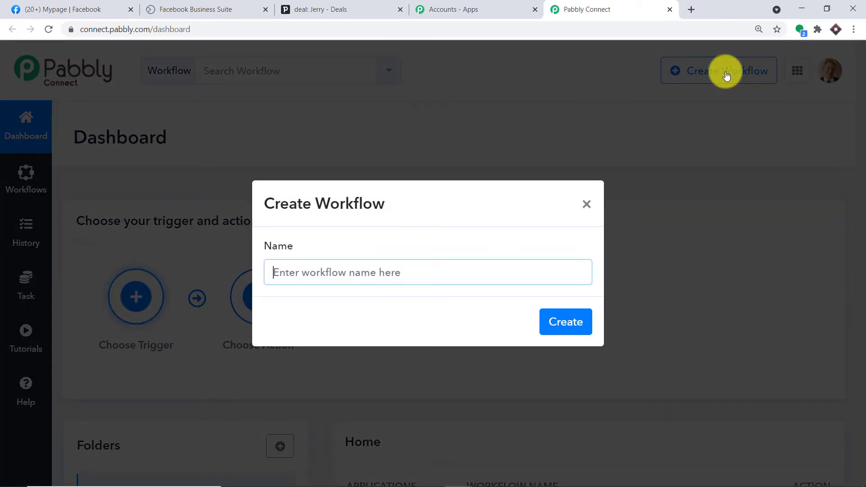
{"action": "type", "text": "Facebook "}
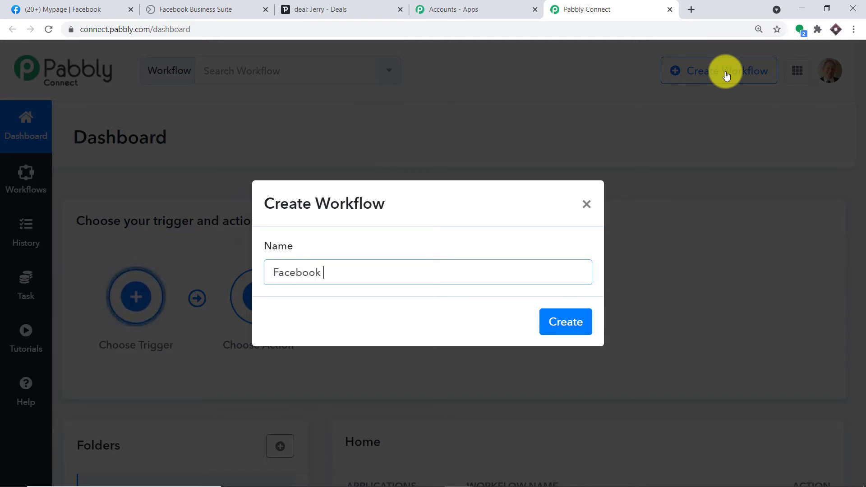
{"action": "type", "text": "To PipeDrive"}
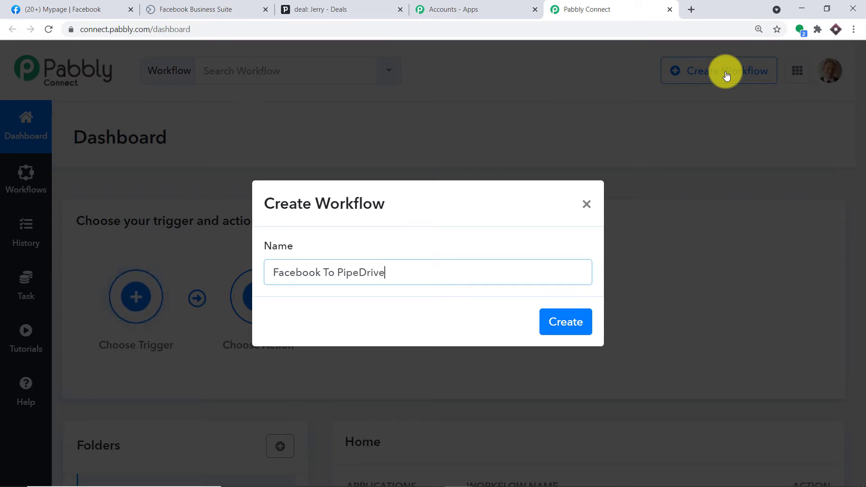
{"action": "left_click", "coordinate": [577, 322]}
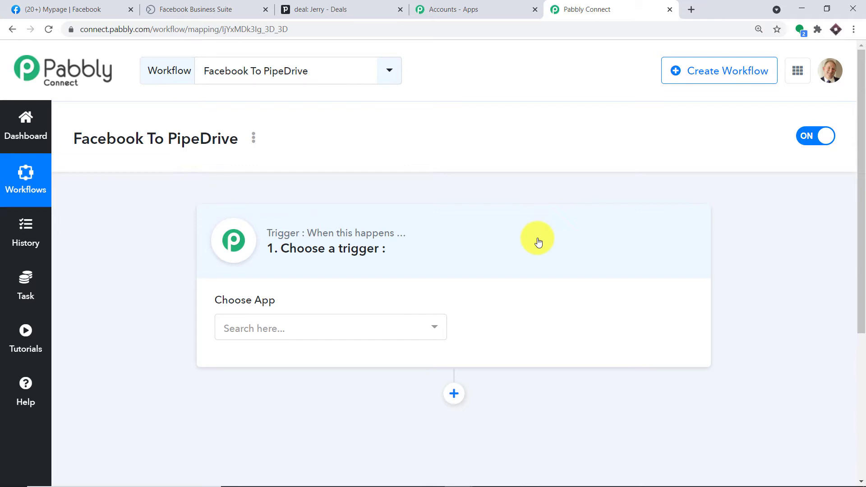
Choose Facebook Lead Ads as the trigger app with New Lead as the trigger event
{"action": "left_click", "coordinate": [296, 329]}
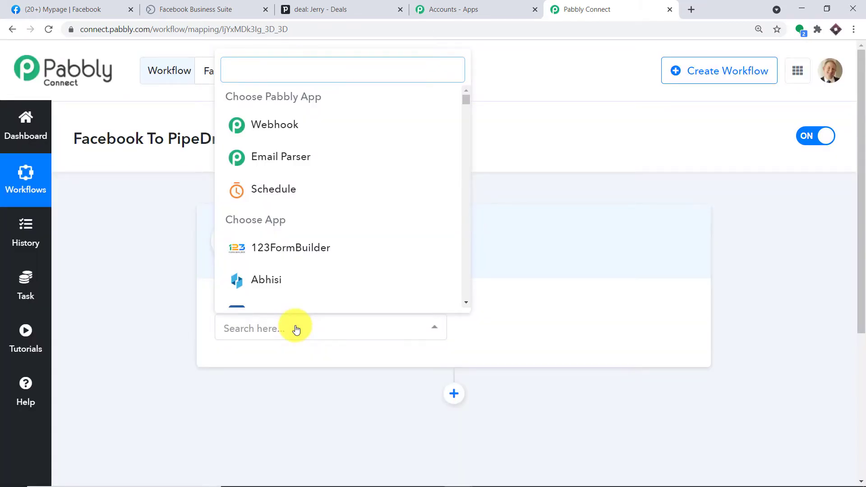
{"action": "type", "text": "faceboo"}
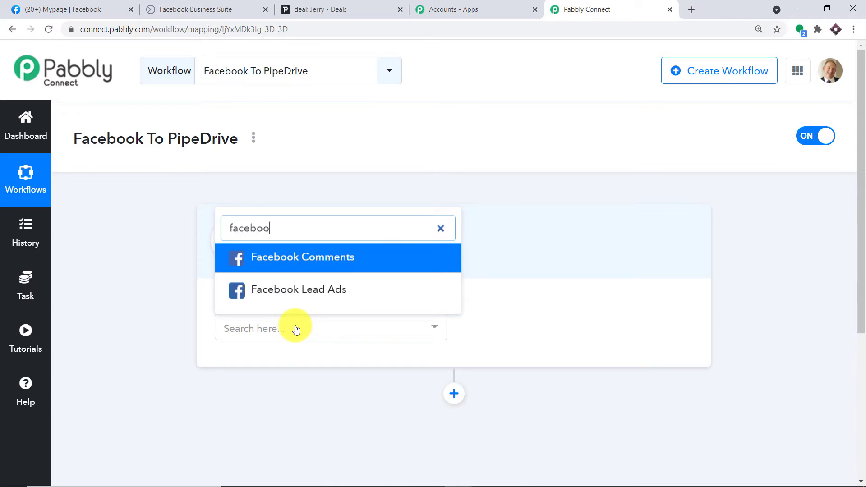
{"action": "left_click", "coordinate": [269, 263]}
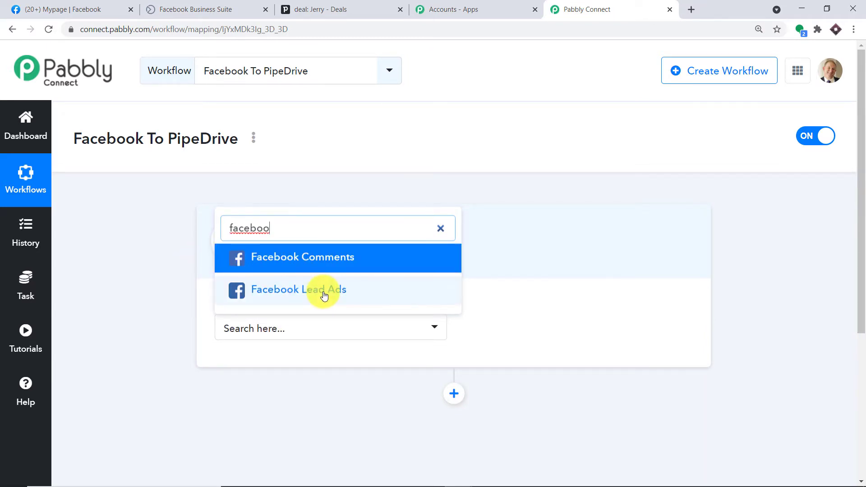
{"action": "left_click", "coordinate": [381, 295]}
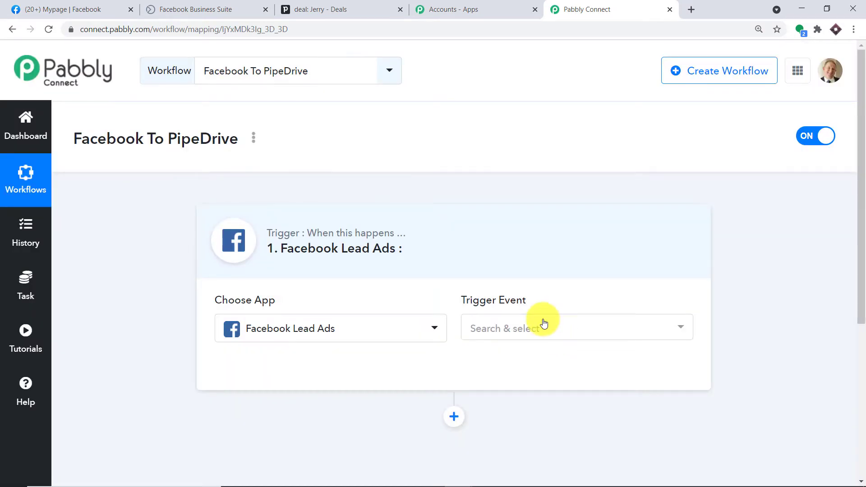
{"action": "left_click", "coordinate": [544, 324]}
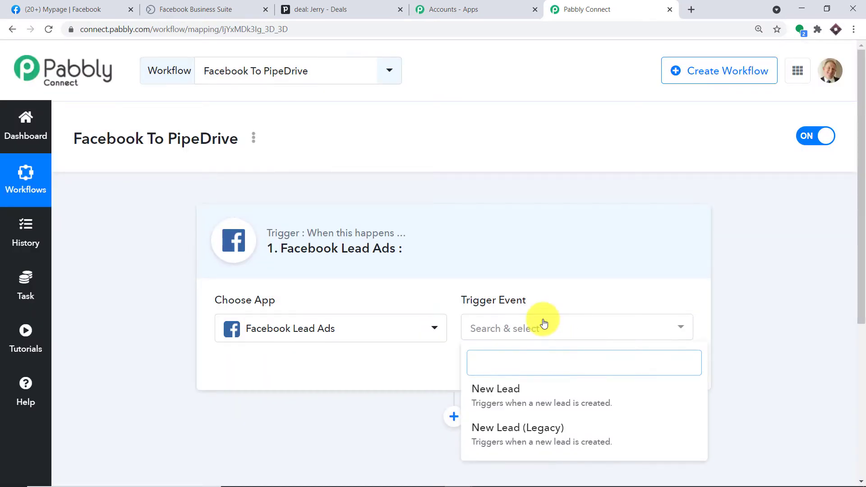
{"action": "left_click", "coordinate": [527, 398]}
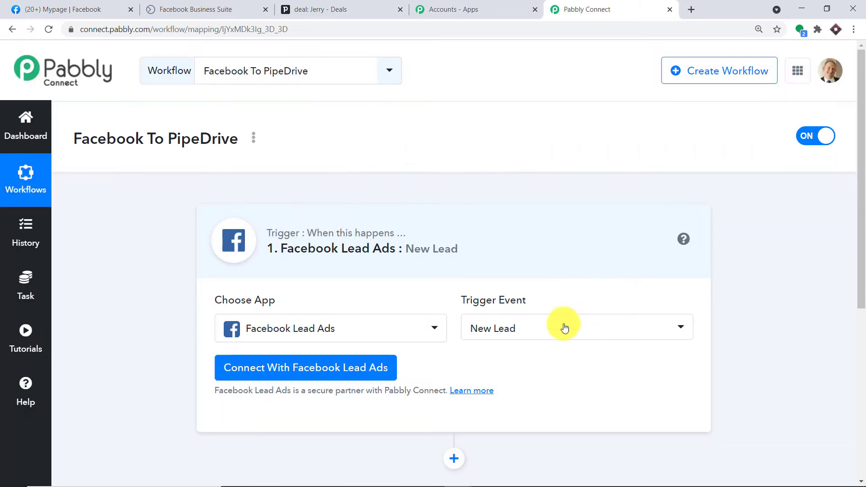
{"action": "left_click", "coordinate": [569, 339]}
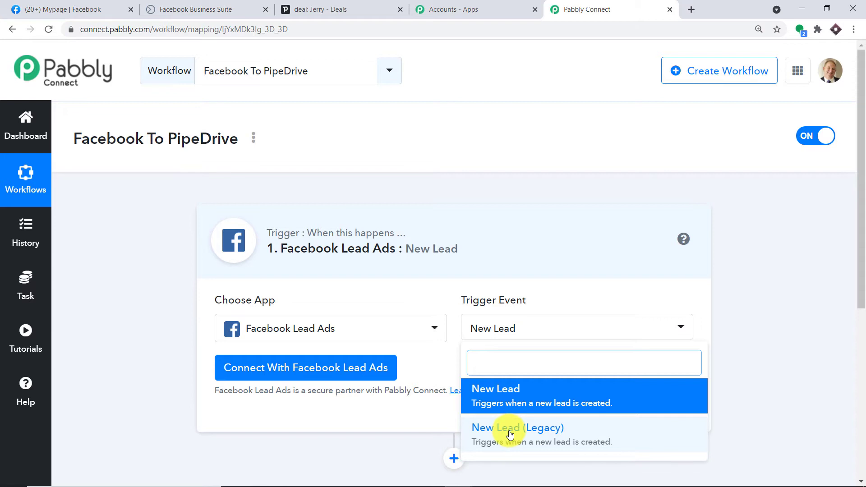
{"action": "left_click", "coordinate": [434, 373]}
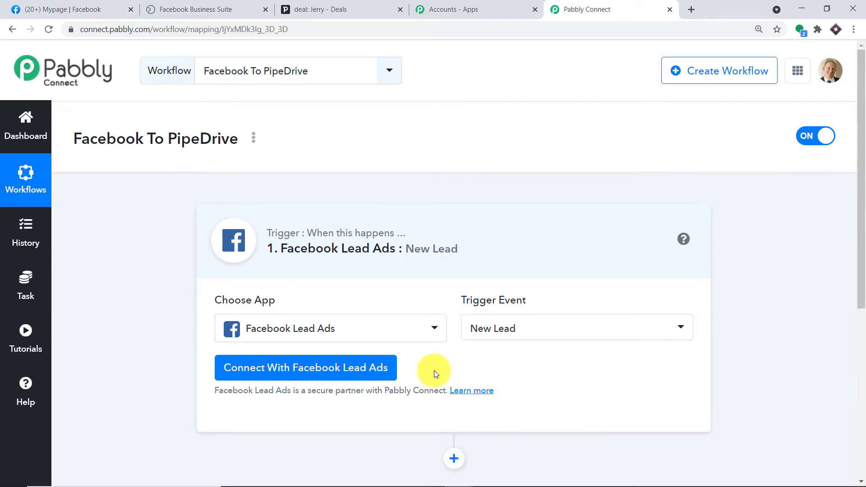
{"action": "scroll", "coordinate": [507, 256], "scroll_direction": "down", "scroll_amount": 2}
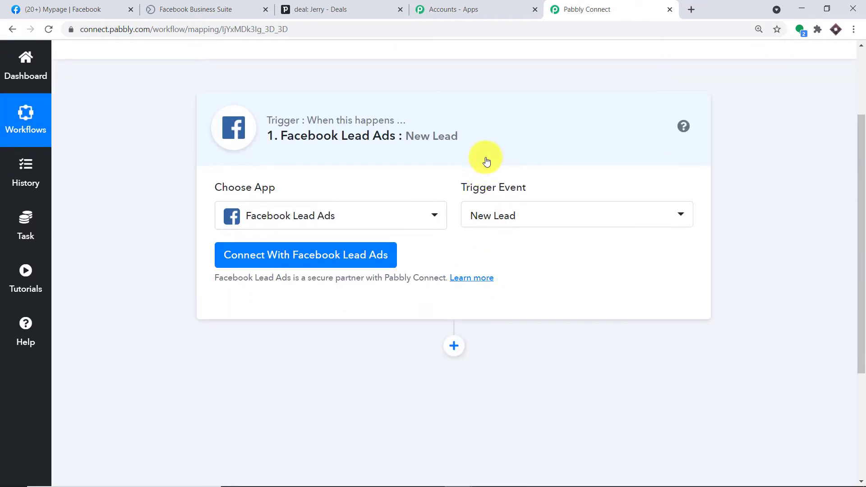
Connect and authorize the Facebook Lead Ads account, then go to the Facebook tab
{"action": "left_click", "coordinate": [260, 253]}
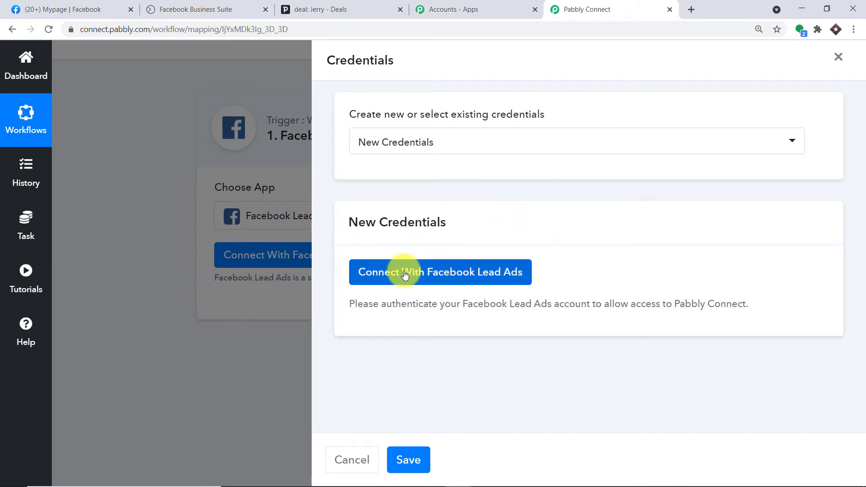
{"action": "left_click", "coordinate": [404, 272]}
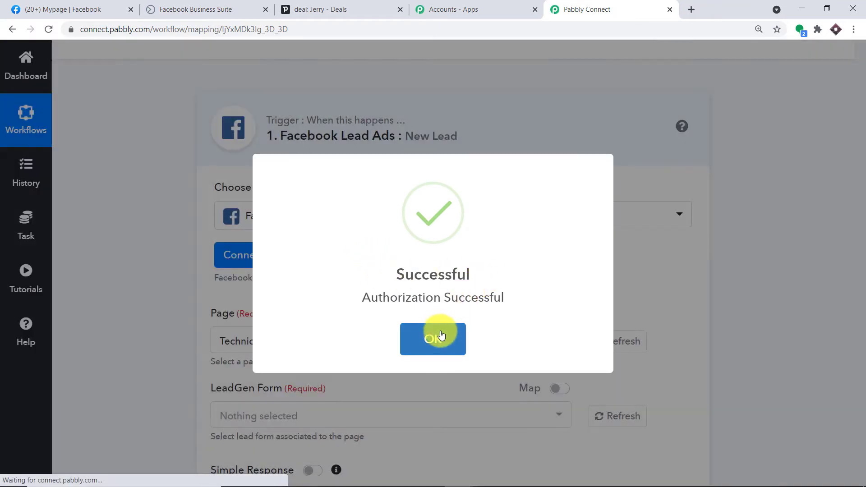
{"action": "left_click", "coordinate": [441, 332]}
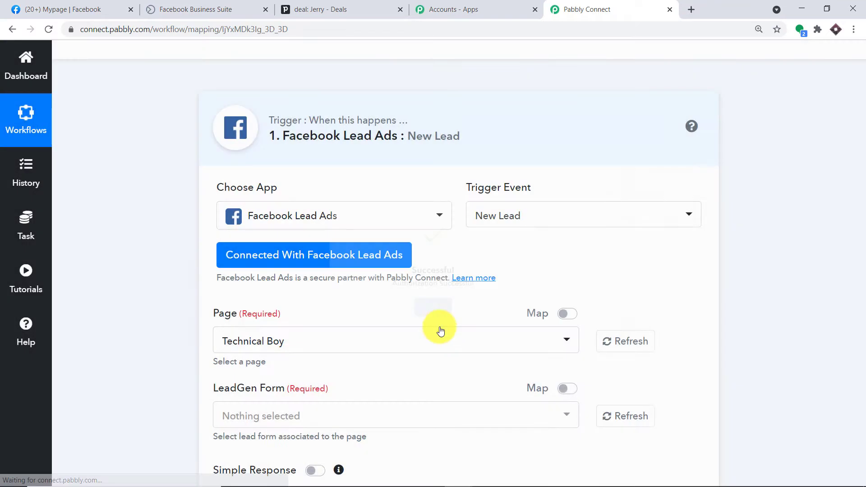
{"action": "scroll", "coordinate": [440, 208], "scroll_direction": "down", "scroll_amount": 3}
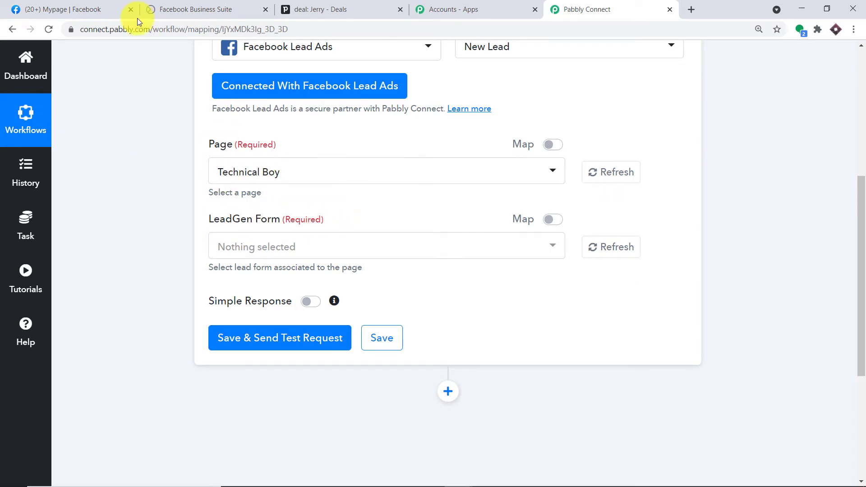
{"action": "left_click", "coordinate": [99, 5]}
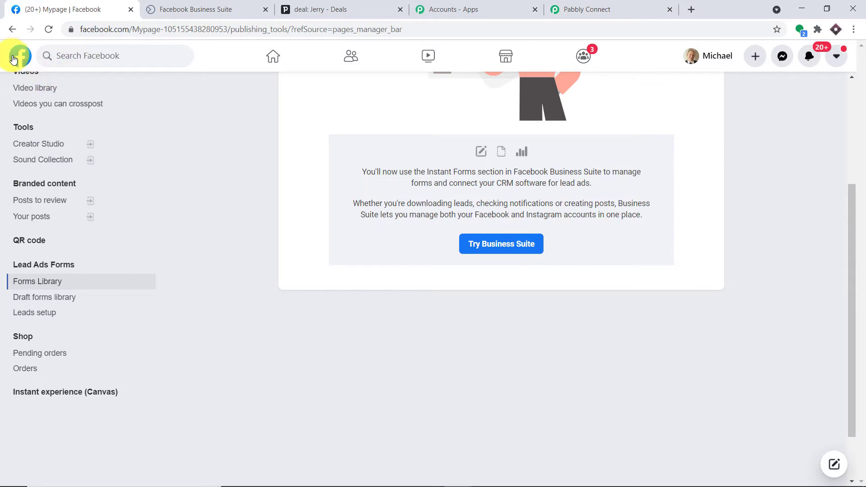
From the Facebook home feed, open the Pages list showing Mypage under Pages you manage
{"action": "left_click", "coordinate": [14, 58]}
{"action": "scroll", "coordinate": [61, 262], "scroll_direction": "down", "scroll_amount": 1}
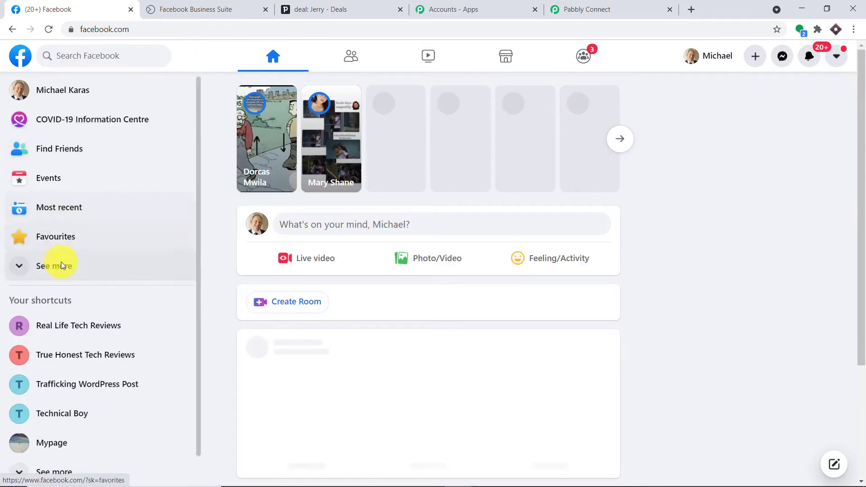
{"action": "left_click", "coordinate": [67, 239]}
{"action": "scroll", "coordinate": [108, 253], "scroll_direction": "down", "scroll_amount": 7}
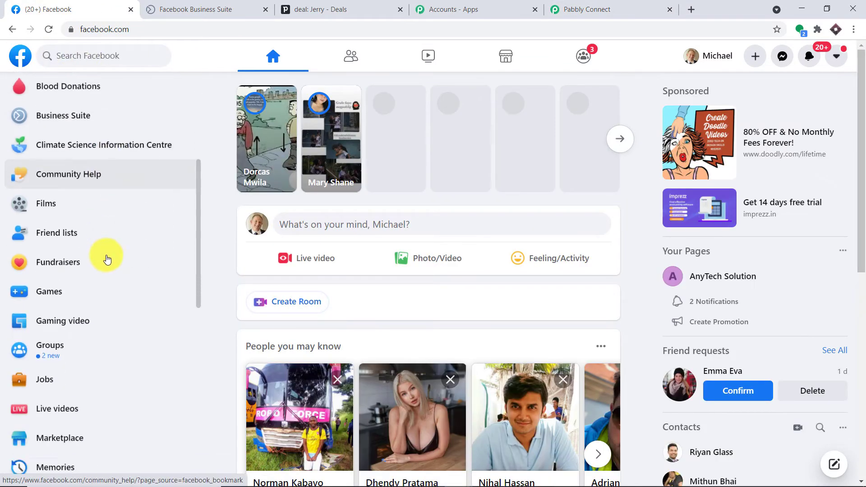
{"action": "scroll", "coordinate": [88, 276], "scroll_direction": "down", "scroll_amount": 5}
{"action": "left_click", "coordinate": [51, 337]}
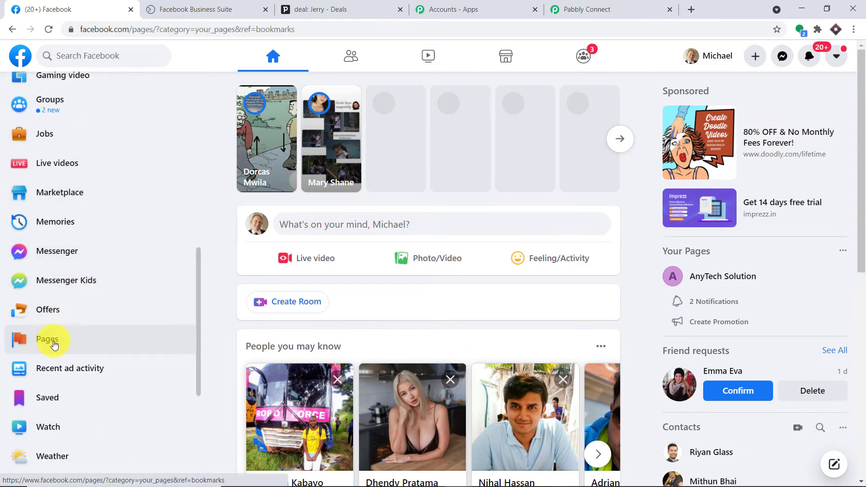
{"action": "scroll", "coordinate": [370, 162], "scroll_direction": "down", "scroll_amount": 7}
{"action": "scroll", "coordinate": [376, 177], "scroll_direction": "down", "scroll_amount": 14}
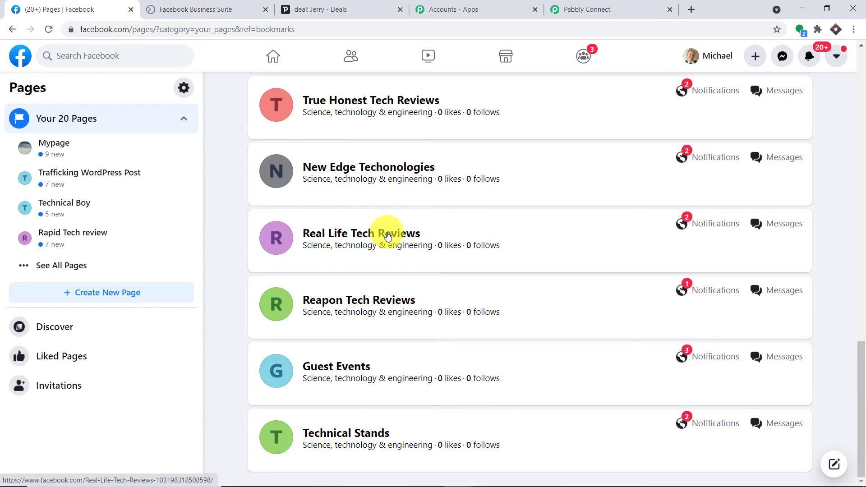
{"action": "scroll", "coordinate": [388, 234], "scroll_direction": "up", "scroll_amount": 7}
{"action": "scroll", "coordinate": [387, 234], "scroll_direction": "up", "scroll_amount": 14}
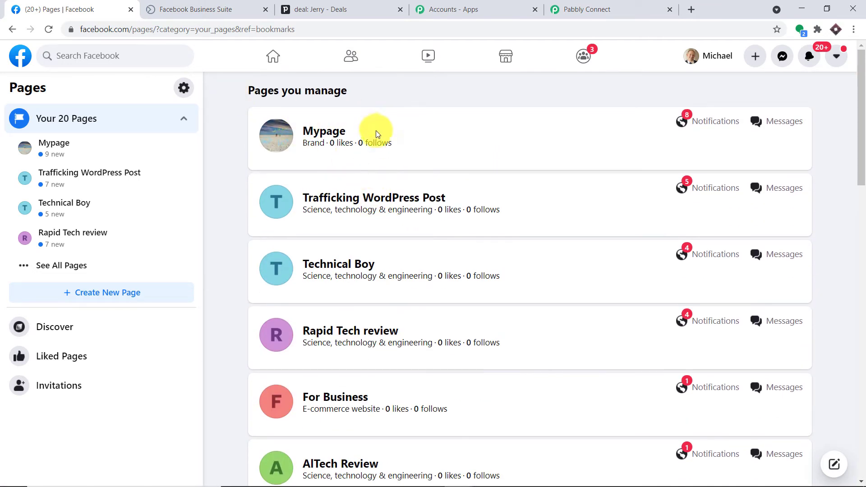
Set the Pabbly trigger's Page to Mypage instead of AITech Review
{"action": "left_click", "coordinate": [555, 5]}
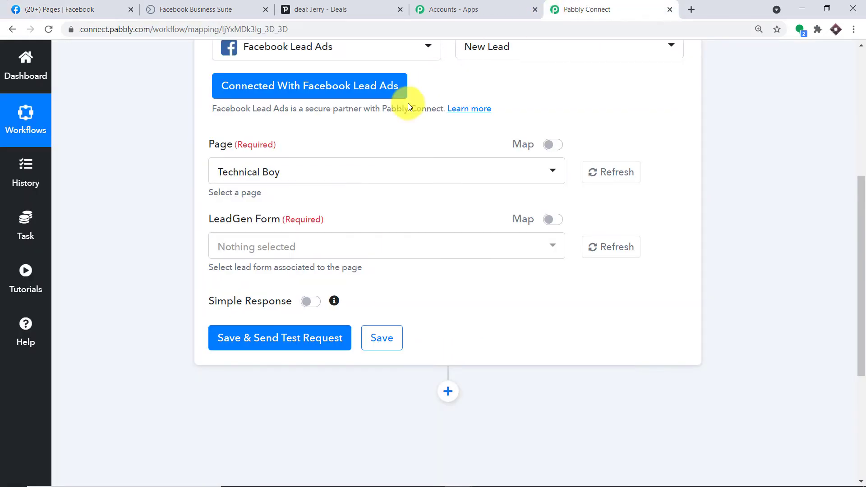
{"action": "left_click", "coordinate": [277, 172]}
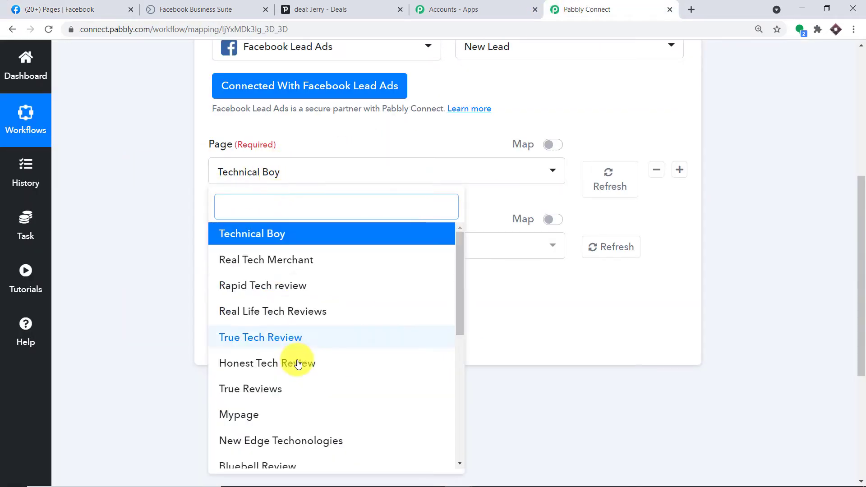
{"action": "scroll", "coordinate": [293, 345], "scroll_direction": "down", "scroll_amount": 6}
{"action": "scroll", "coordinate": [300, 316], "scroll_direction": "up", "scroll_amount": 5}
{"action": "scroll", "coordinate": [306, 271], "scroll_direction": "up", "scroll_amount": 2}
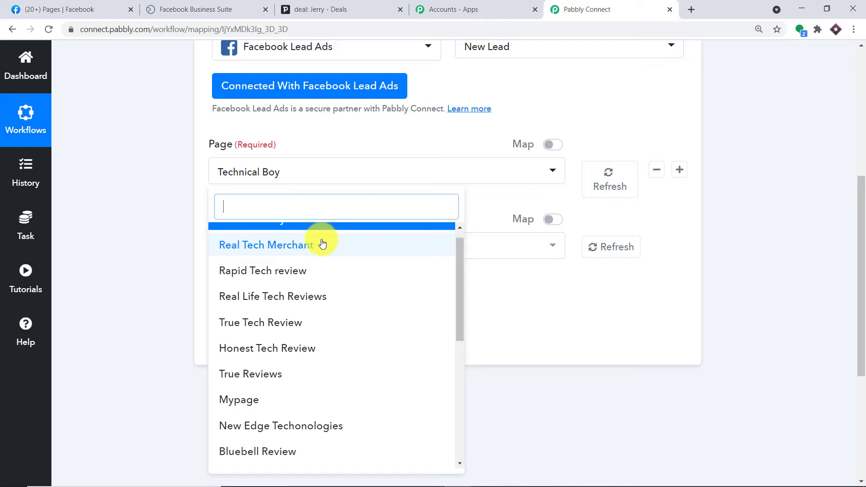
{"action": "scroll", "coordinate": [295, 393], "scroll_direction": "down", "scroll_amount": 1}
{"action": "scroll", "coordinate": [295, 391], "scroll_direction": "down", "scroll_amount": 2}
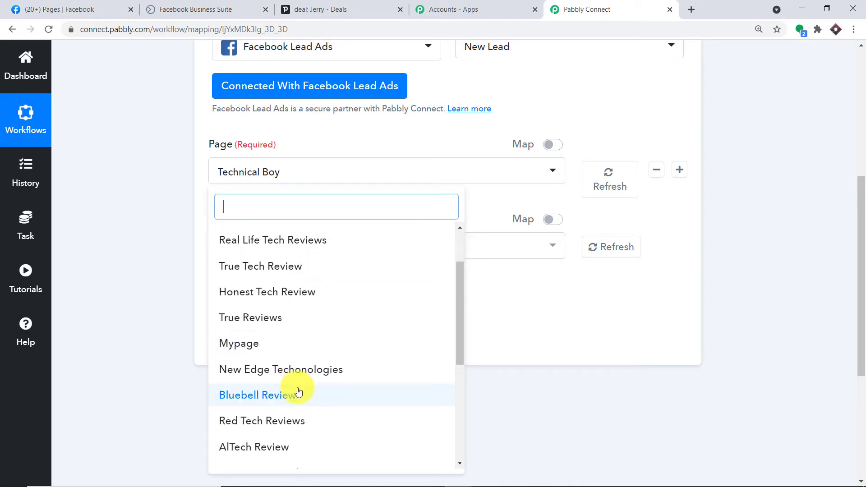
{"action": "left_click", "coordinate": [276, 447]}
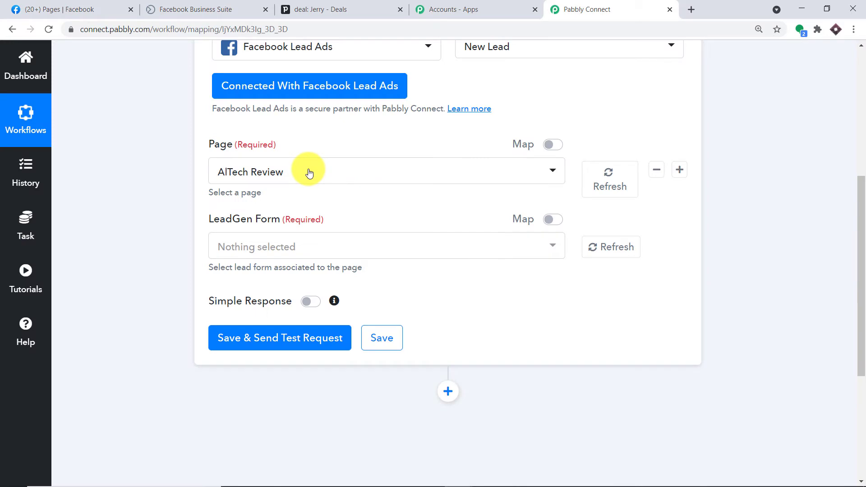
{"action": "left_click", "coordinate": [309, 173]}
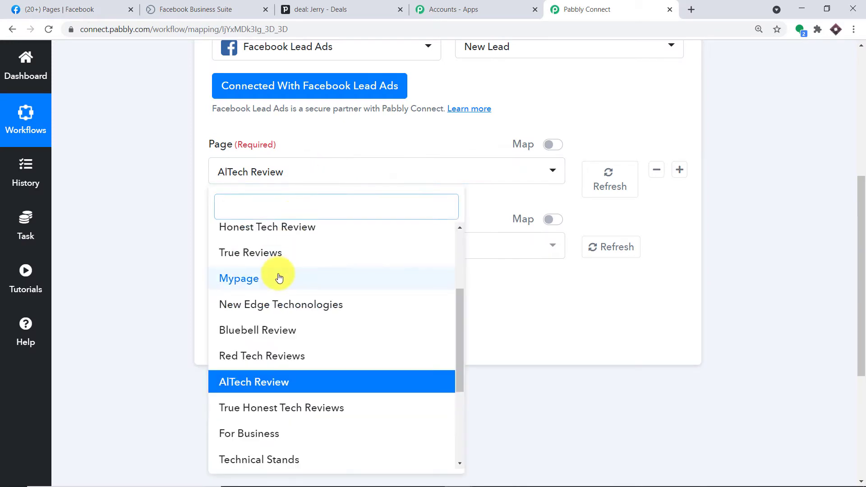
{"action": "left_click", "coordinate": [280, 278]}
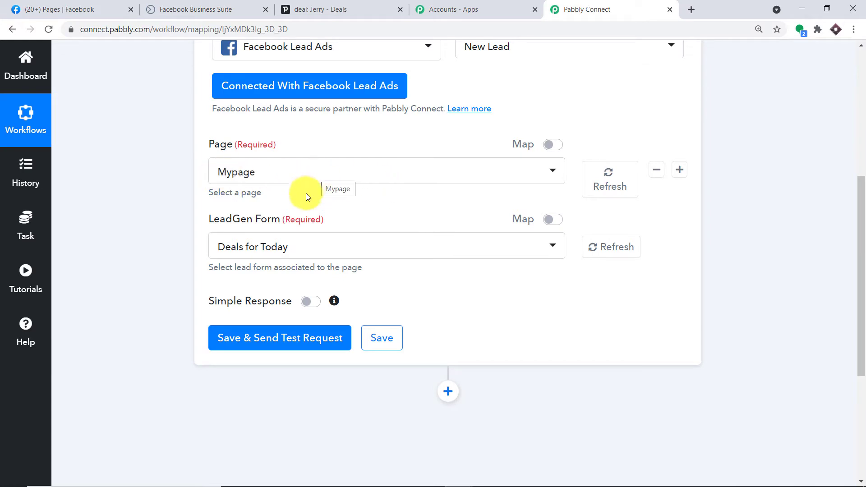
Review Mypage's lead forms and keep Deals for Today selected as the LeadGen Form
{"action": "left_click", "coordinate": [279, 246]}
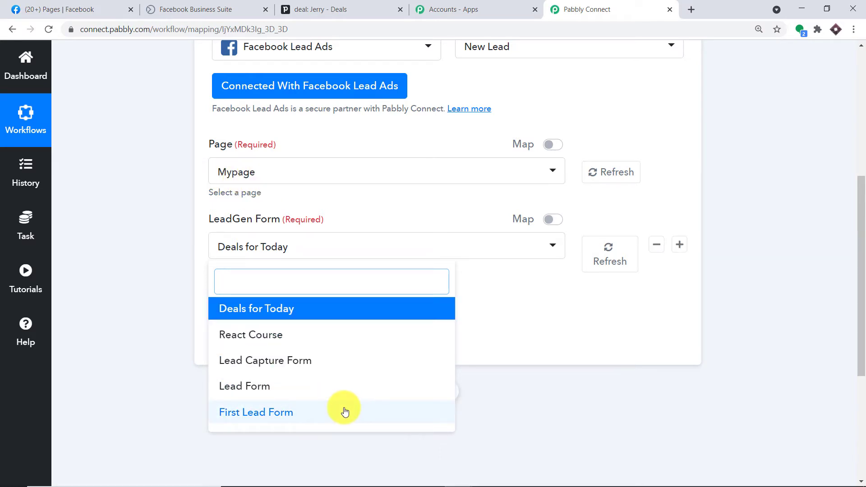
{"action": "left_click", "coordinate": [302, 244]}
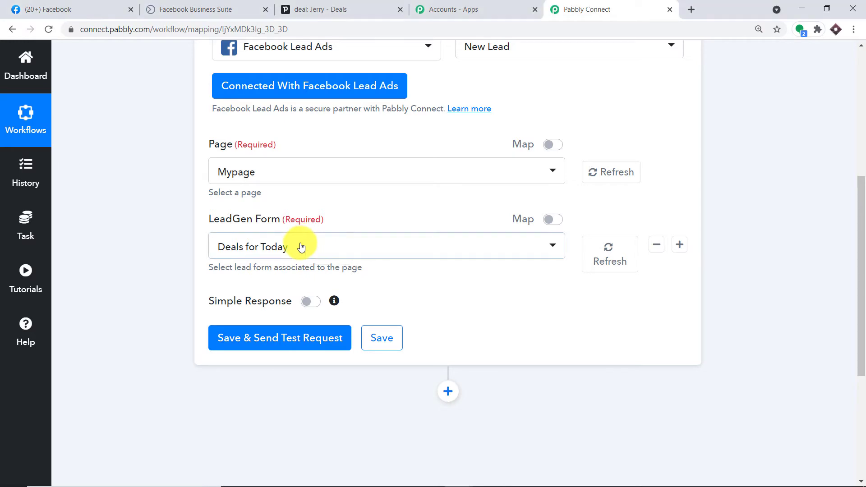
{"action": "left_click", "coordinate": [301, 246]}
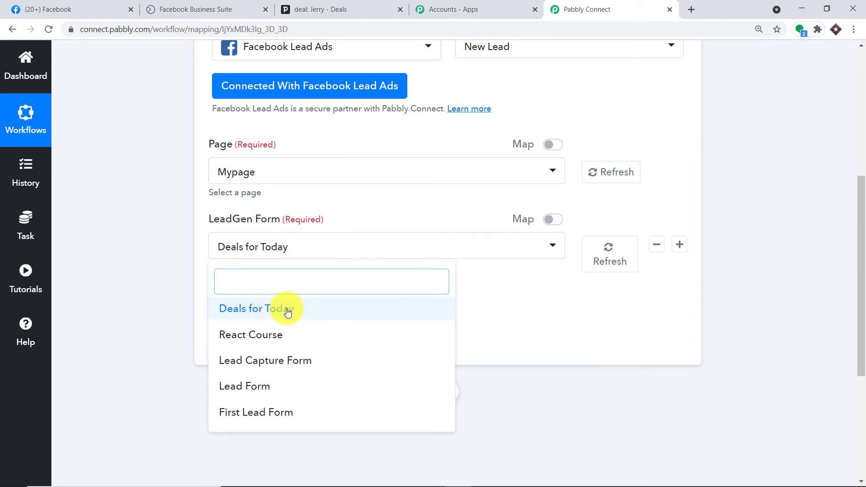
{"action": "left_click", "coordinate": [400, 208]}
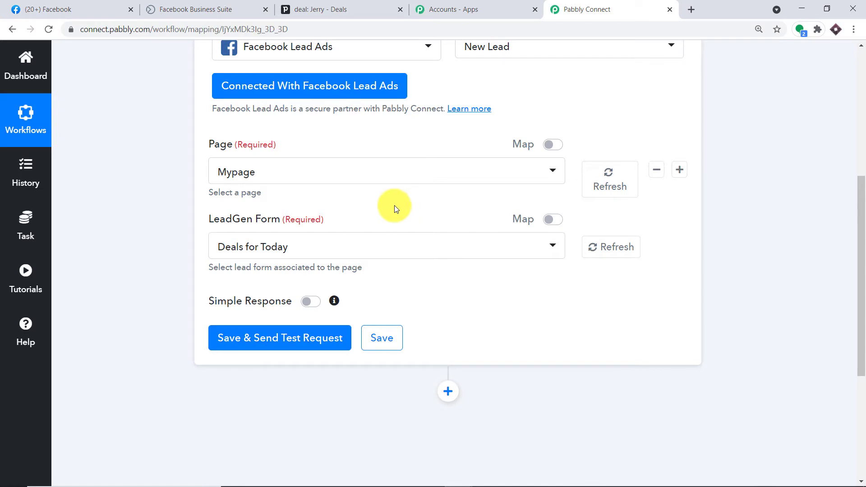
{"action": "left_click", "coordinate": [90, 9]}
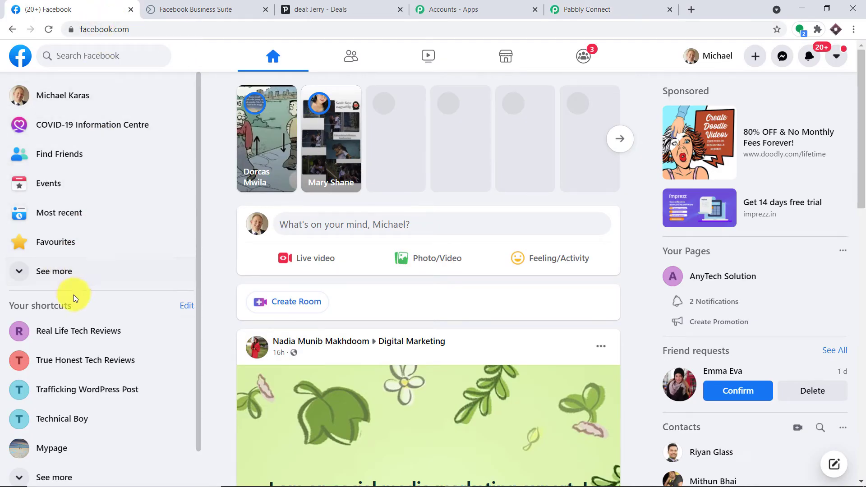
Open Mypage's Publishing Tools and its Lead Ads Forms library in Business Suite
{"action": "scroll", "coordinate": [56, 397], "scroll_direction": "down", "scroll_amount": 1}
{"action": "left_click", "coordinate": [51, 408]}
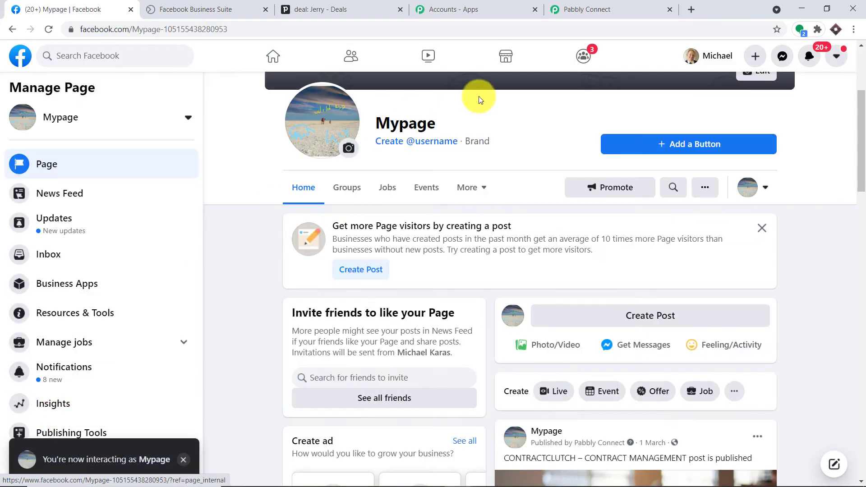
{"action": "scroll", "coordinate": [113, 270], "scroll_direction": "down", "scroll_amount": 3}
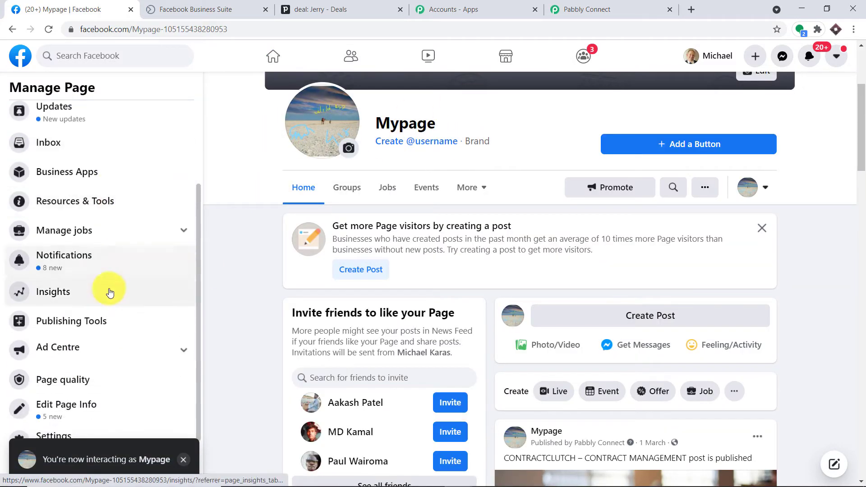
{"action": "left_click", "coordinate": [74, 323]}
{"action": "left_click", "coordinate": [562, 5]}
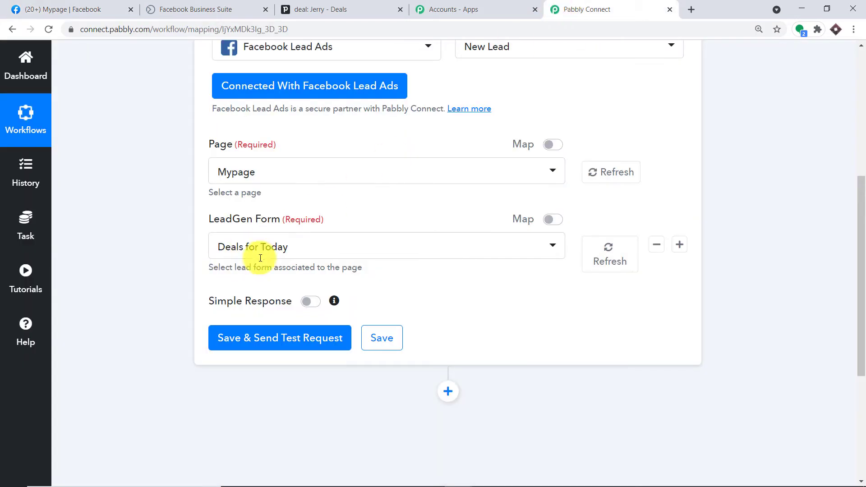
{"action": "left_click", "coordinate": [68, 9]}
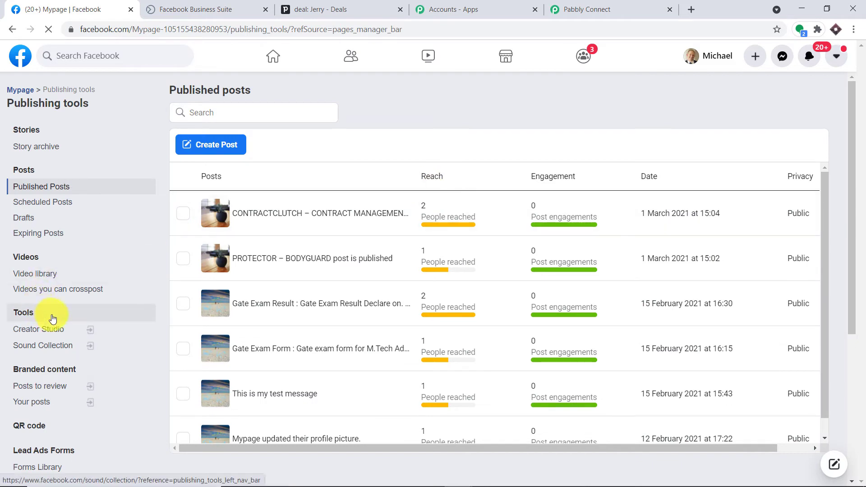
{"action": "scroll", "coordinate": [50, 361], "scroll_direction": "down", "scroll_amount": 4}
{"action": "left_click", "coordinate": [46, 282]}
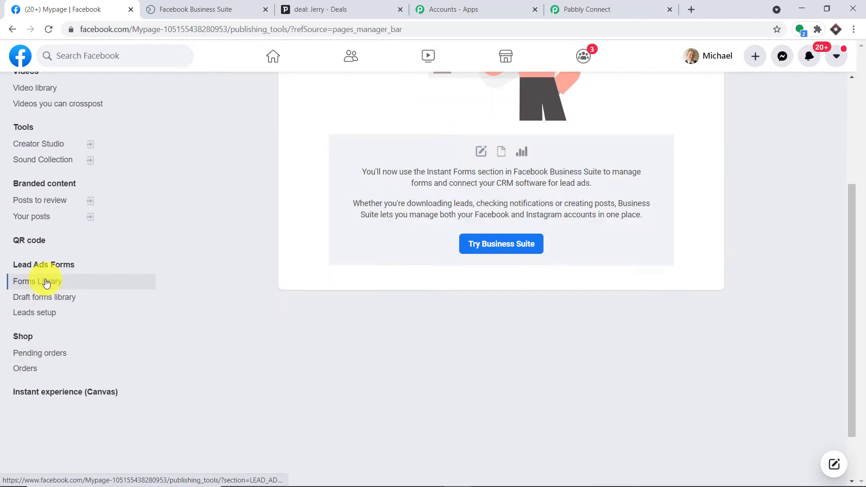
{"action": "left_click", "coordinate": [479, 244]}
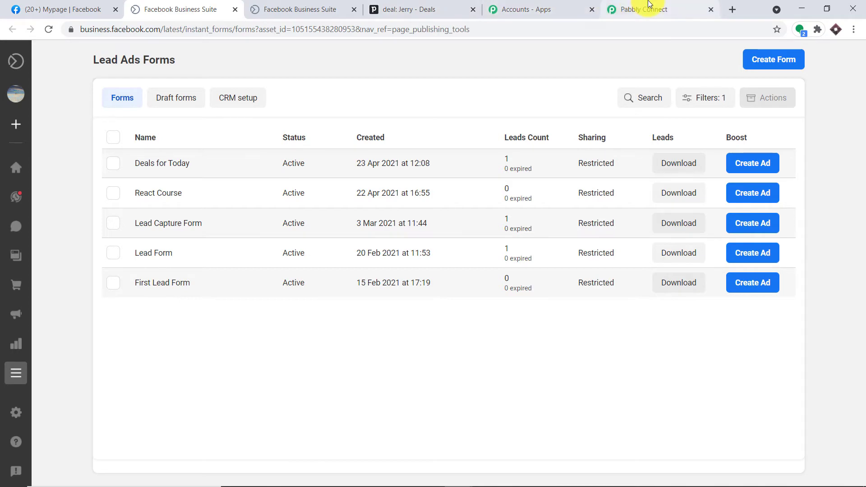
Check the lead forms in Pabbly Connect's LeadGen Form list, then go back to Mypage's Business Suite lead forms
{"action": "left_click", "coordinate": [608, 10]}
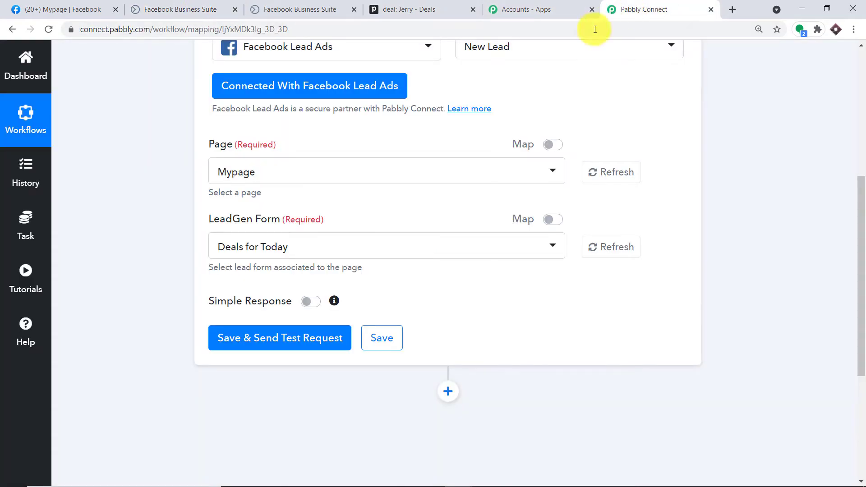
{"action": "left_click", "coordinate": [252, 246]}
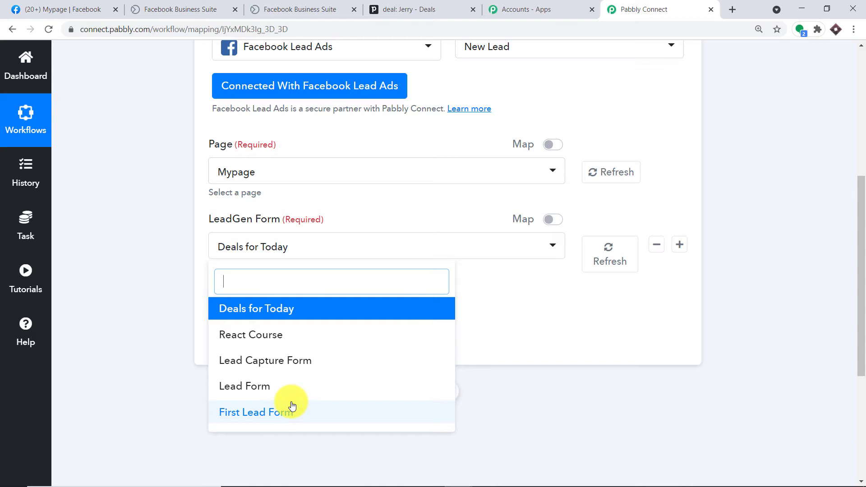
{"action": "left_click", "coordinate": [75, 10]}
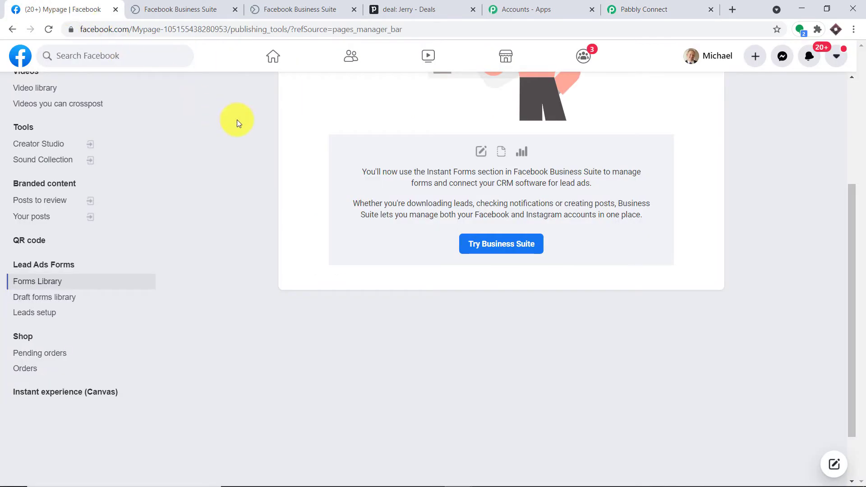
{"action": "left_click", "coordinate": [210, 8]}
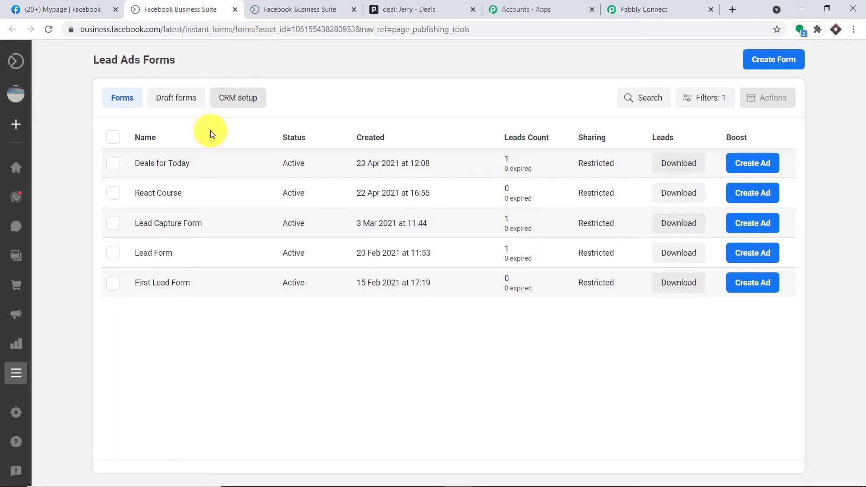
Start a test submission of the Deals for Today form with first name, last name and phone number
{"action": "left_click", "coordinate": [177, 167]}
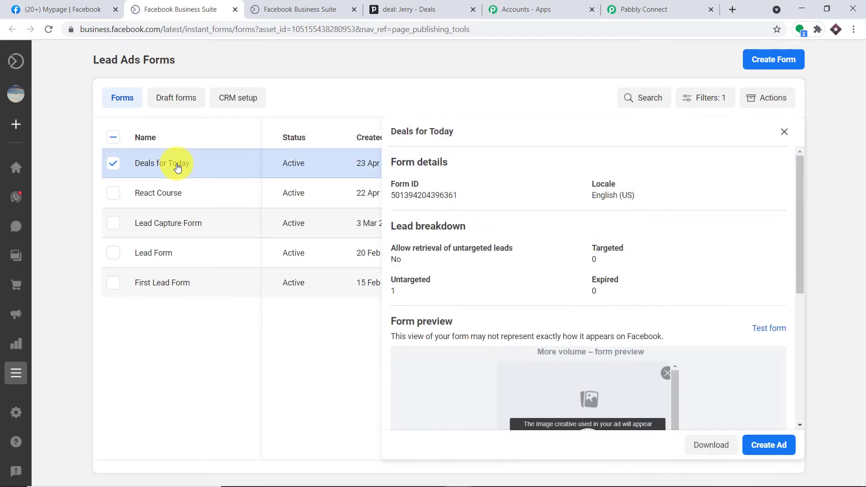
{"action": "left_click", "coordinate": [777, 332]}
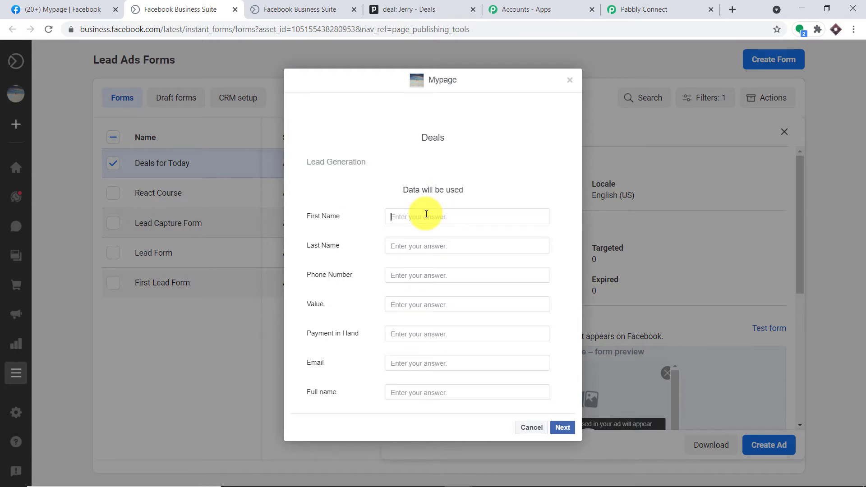
{"action": "type", "text": "s"}
{"action": "left_click", "coordinate": [419, 248]}
{"action": "type", "text": "J"}
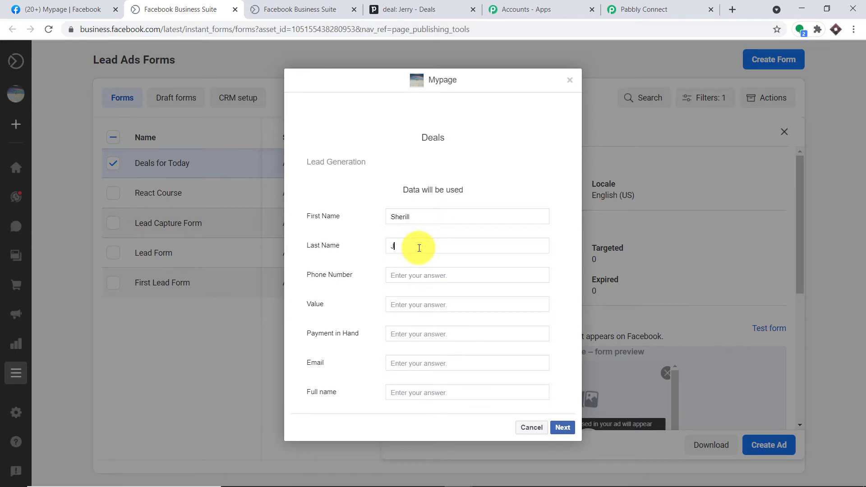
{"action": "type", "text": "ames"}
{"action": "left_click", "coordinate": [425, 275]}
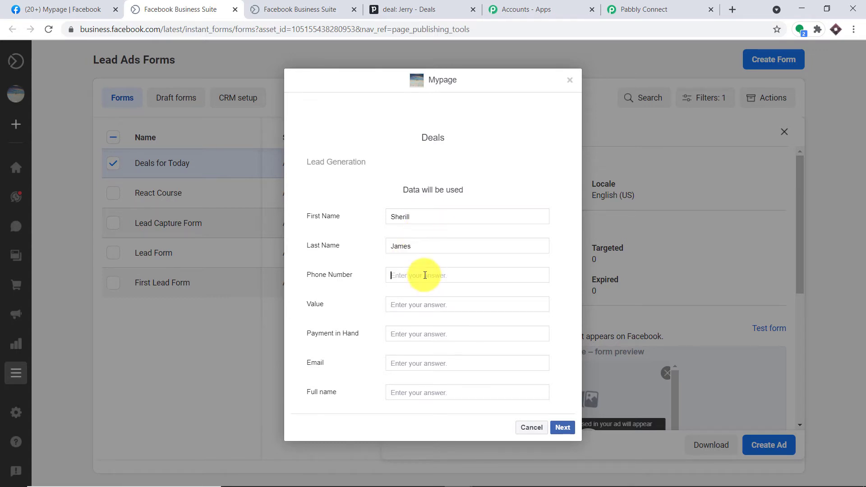
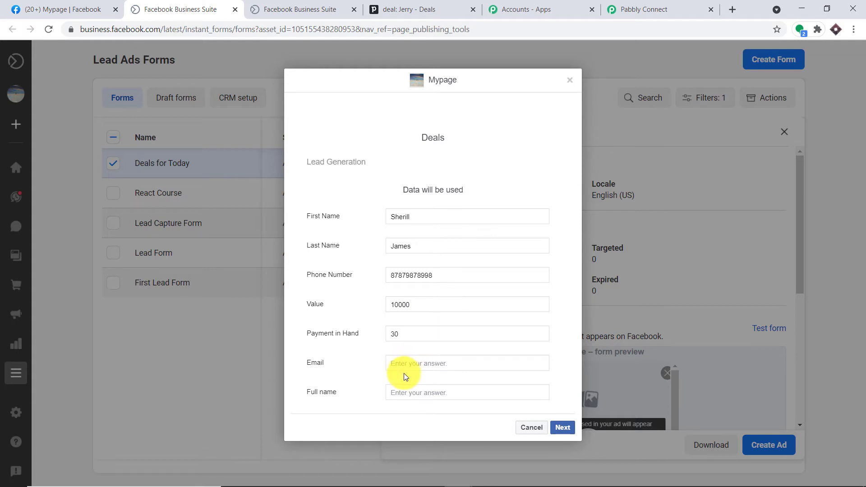
Add the email and full name, submit the test lead, and return to Pabbly Connect
{"action": "left_click", "coordinate": [403, 366]}
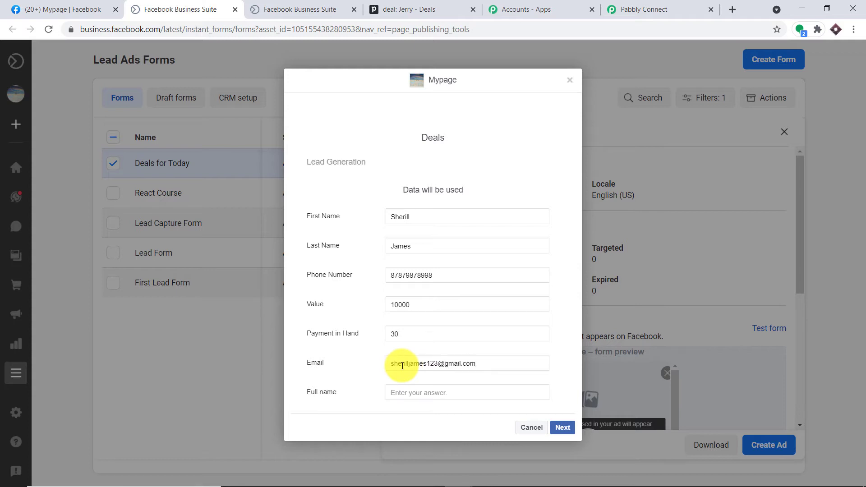
{"action": "left_click", "coordinate": [410, 390]}
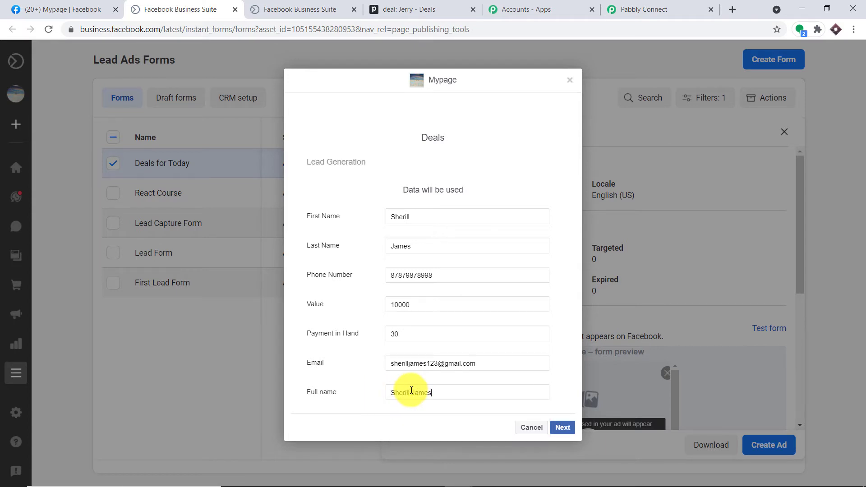
{"action": "left_click", "coordinate": [562, 428]}
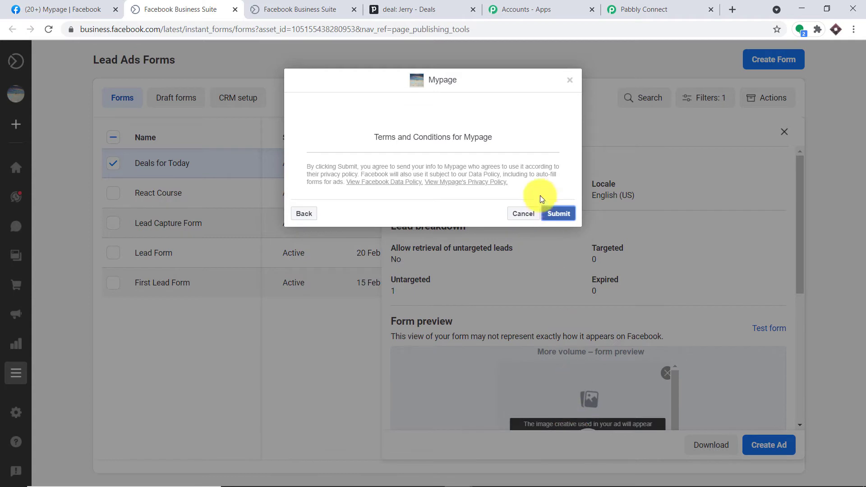
{"action": "left_click", "coordinate": [558, 213]}
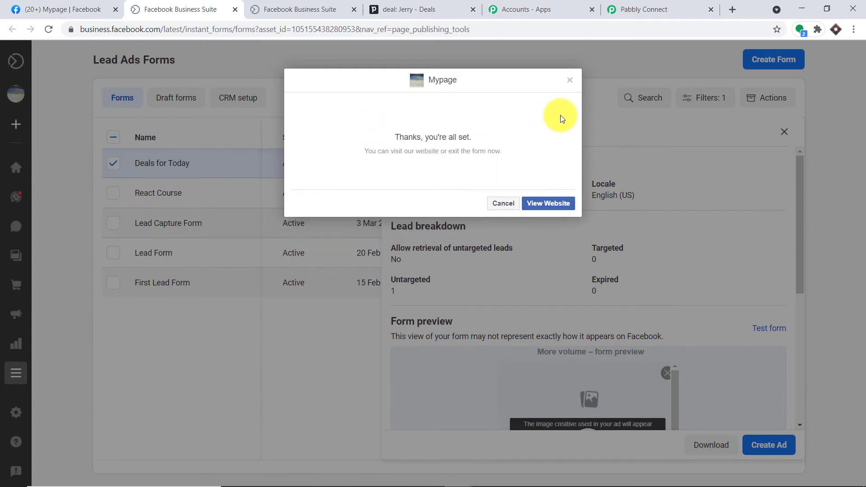
{"action": "left_click", "coordinate": [650, 9]}
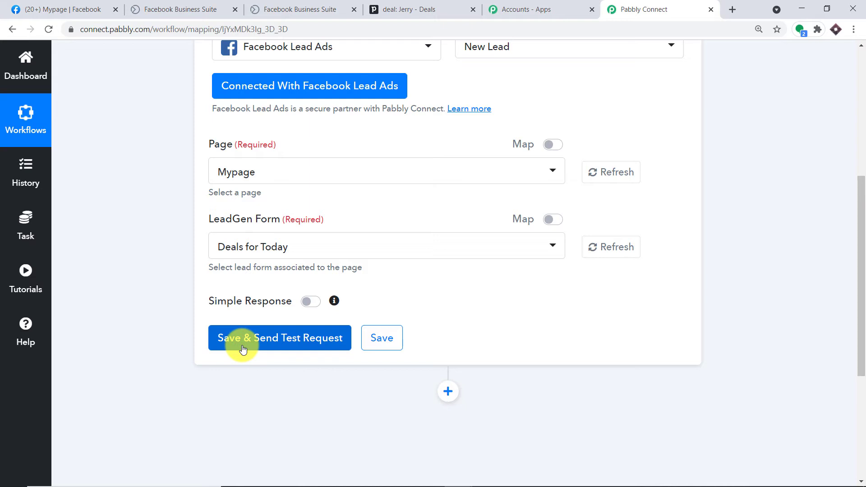
Save and send the test request, then check the response's value 10000, payment_in_hand_ 30 and contact fields
{"action": "left_click", "coordinate": [243, 349]}
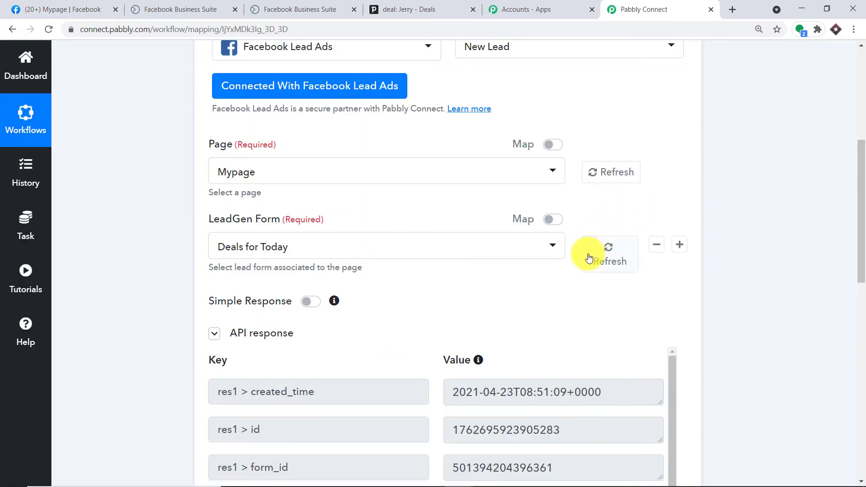
{"action": "scroll", "coordinate": [582, 297], "scroll_direction": "down", "scroll_amount": 7}
{"action": "scroll", "coordinate": [482, 265], "scroll_direction": "down", "scroll_amount": 3}
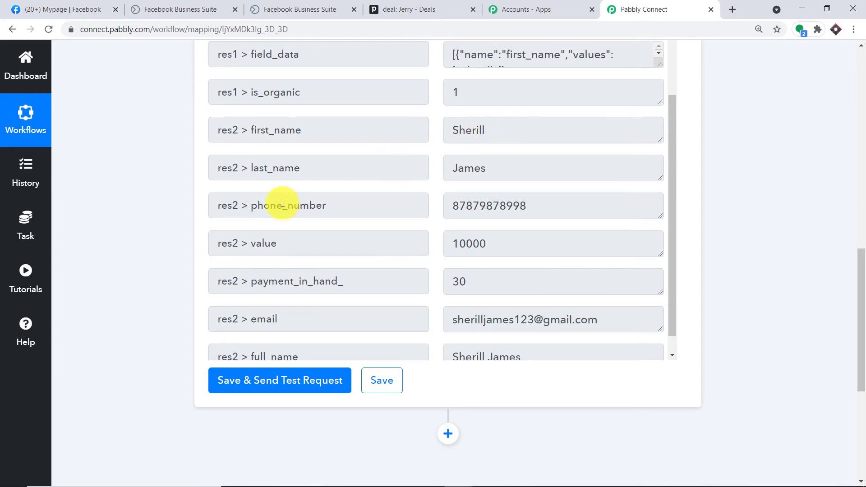
{"action": "scroll", "coordinate": [451, 189], "scroll_direction": "down", "scroll_amount": 3}
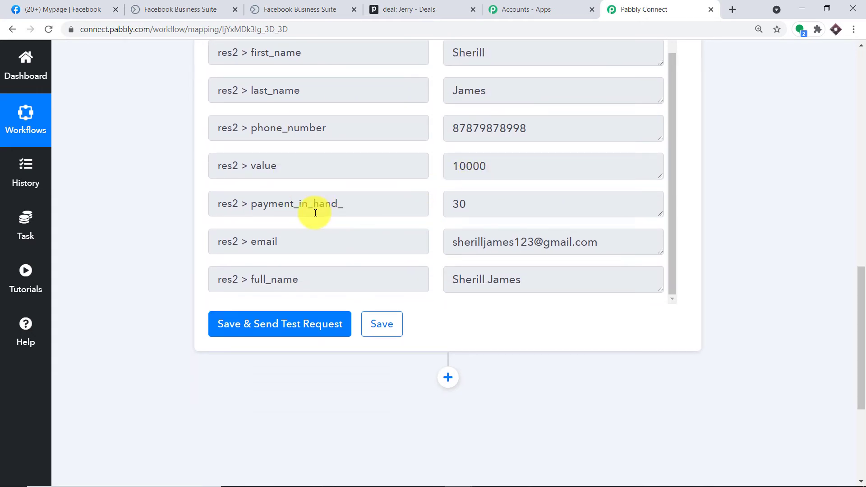
{"action": "double_click", "coordinate": [447, 202]}
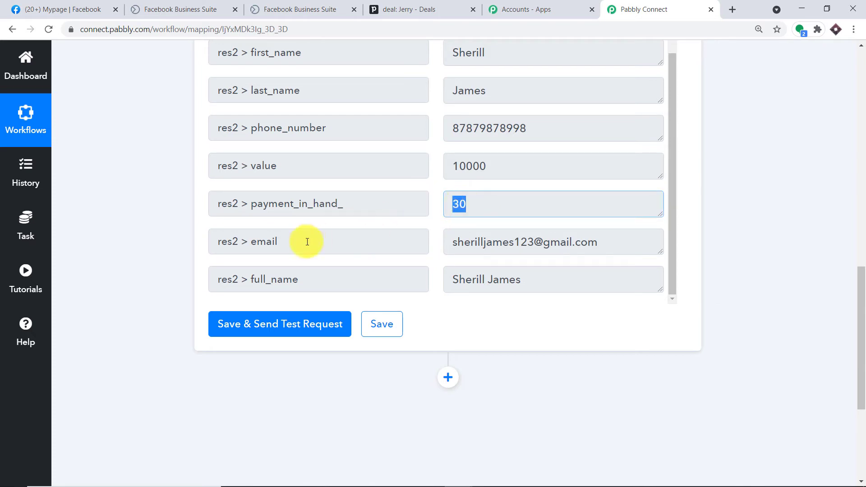
{"action": "triple_click", "coordinate": [527, 248]}
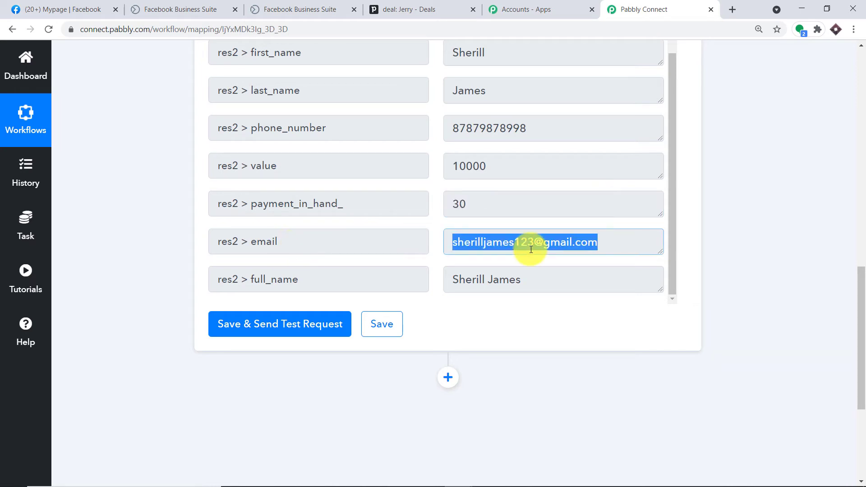
{"action": "double_click", "coordinate": [451, 280]}
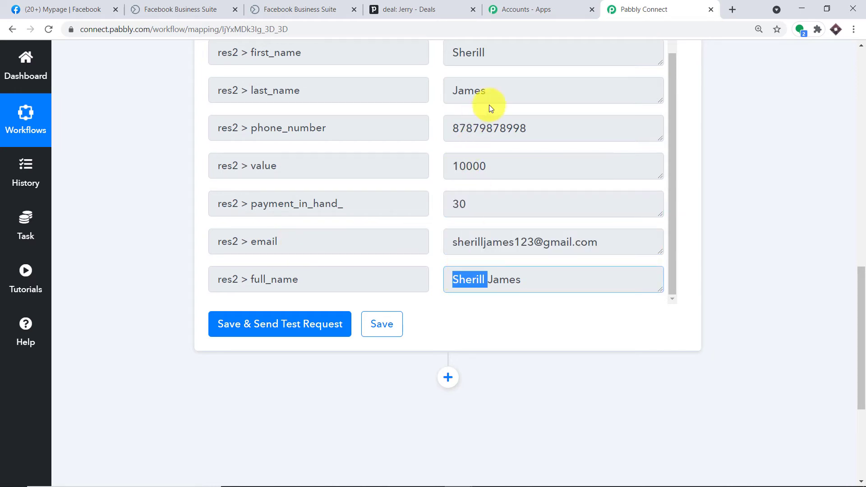
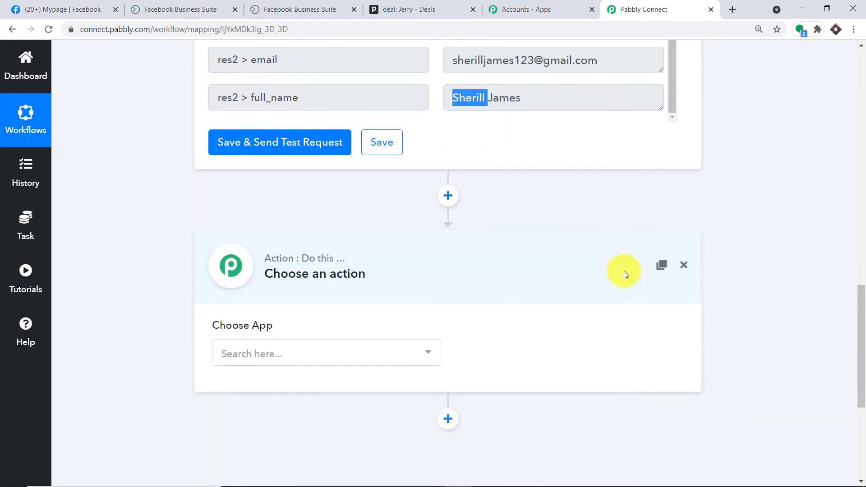
Set the new step's app to PipeDrive with the Create Deal action event
{"action": "left_click", "coordinate": [301, 311]}
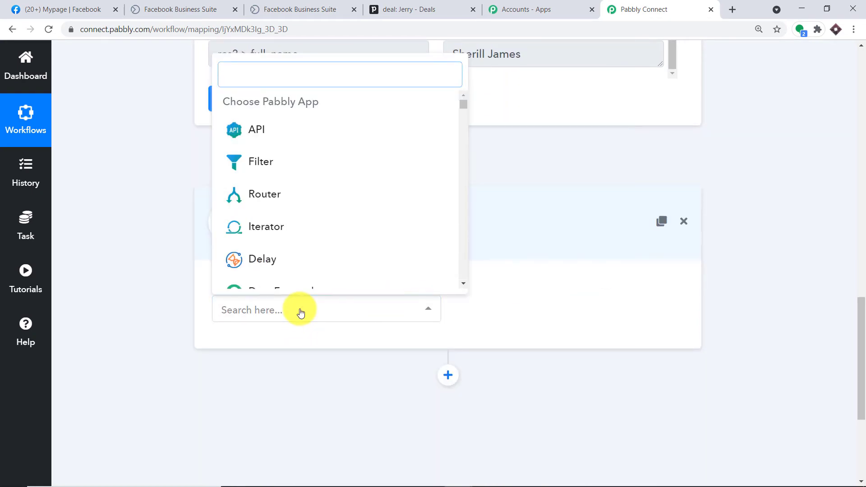
{"action": "type", "text": "pip"}
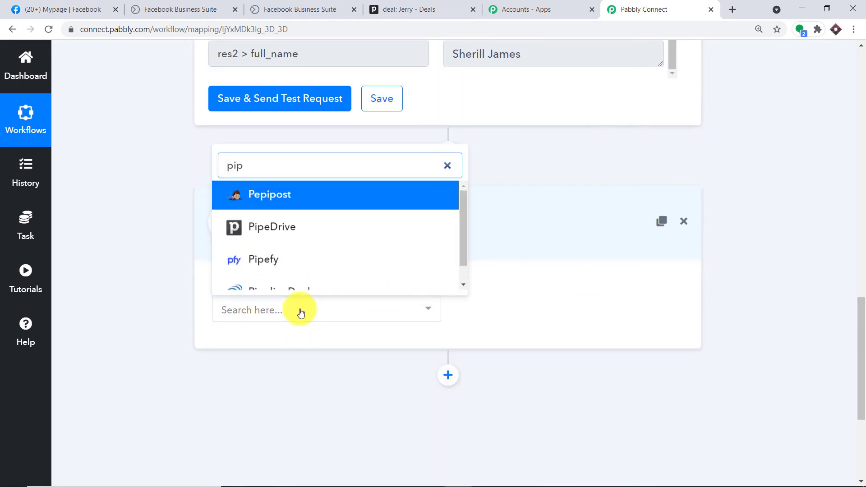
{"action": "left_click", "coordinate": [300, 233]}
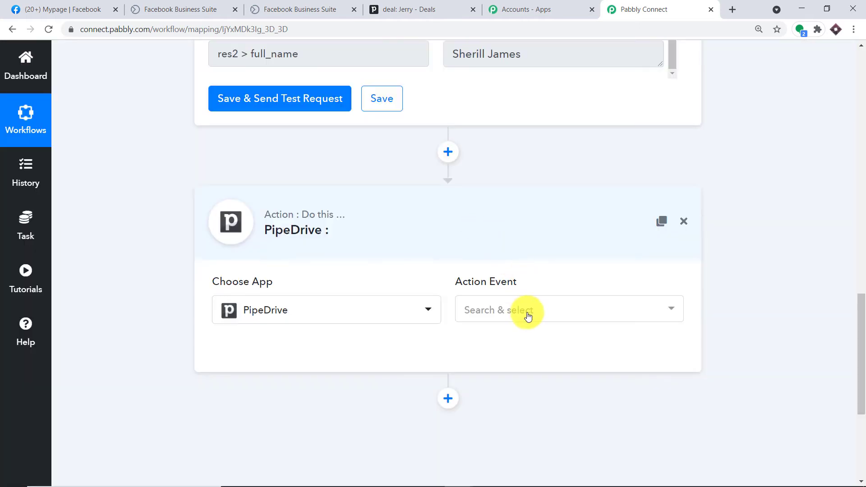
{"action": "left_click", "coordinate": [528, 316]}
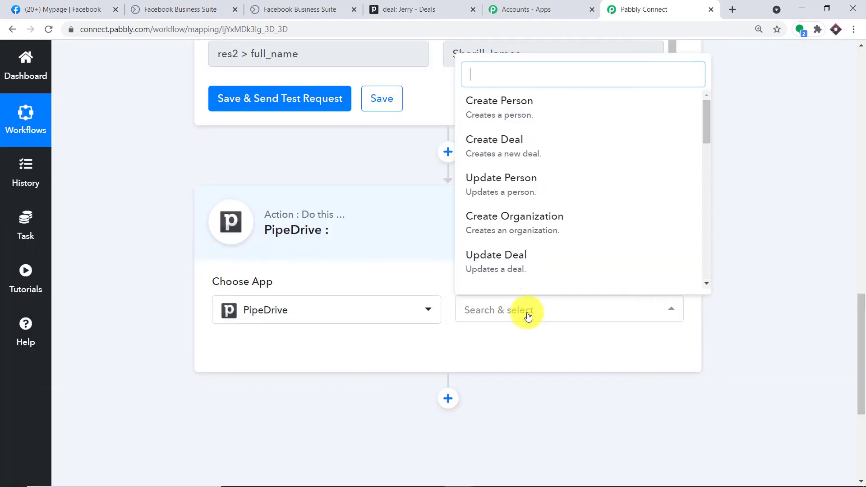
{"action": "left_click", "coordinate": [528, 145]}
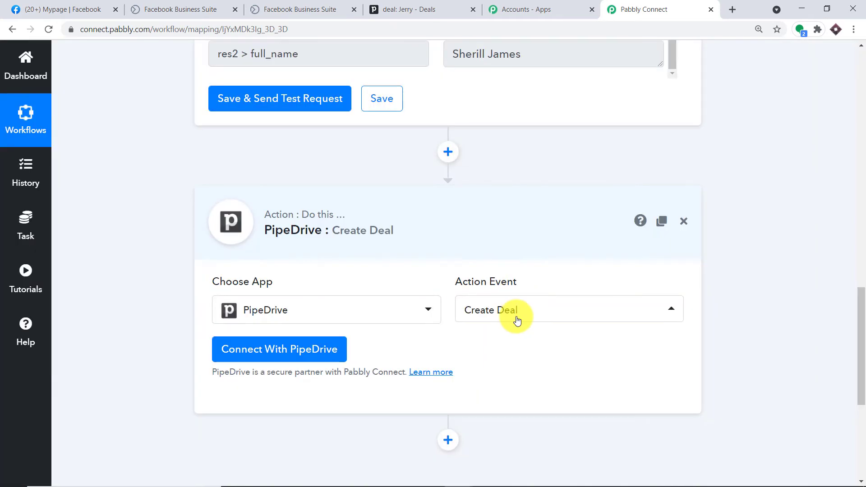
Browse the other PipeDrive events, then start connecting the step to a PipeDrive account
{"action": "left_click", "coordinate": [517, 318]}
{"action": "scroll", "coordinate": [549, 216], "scroll_direction": "down", "scroll_amount": 3}
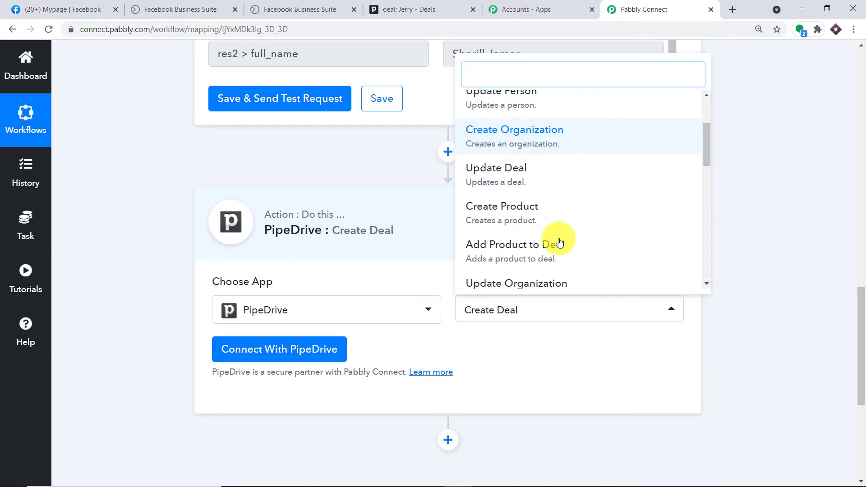
{"action": "scroll", "coordinate": [533, 225], "scroll_direction": "up", "scroll_amount": 3}
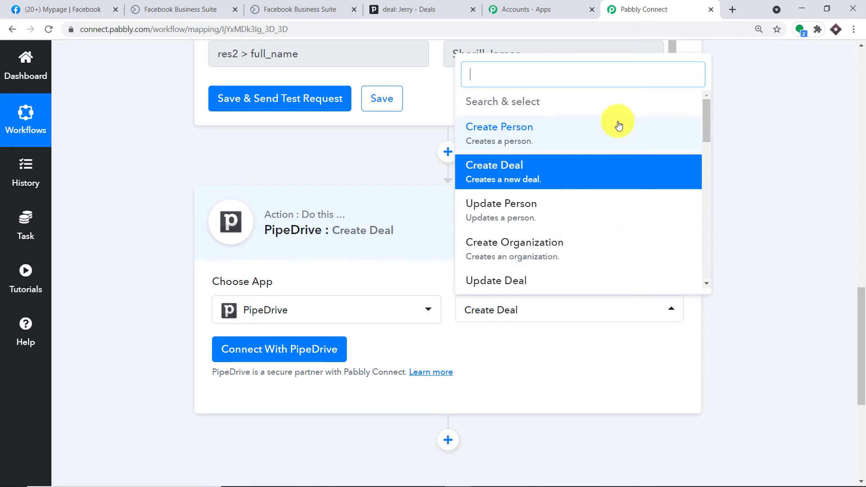
{"action": "scroll", "coordinate": [622, 244], "scroll_direction": "down", "scroll_amount": 4}
{"action": "scroll", "coordinate": [613, 245], "scroll_direction": "down", "scroll_amount": 5}
{"action": "scroll", "coordinate": [612, 246], "scroll_direction": "up", "scroll_amount": 1}
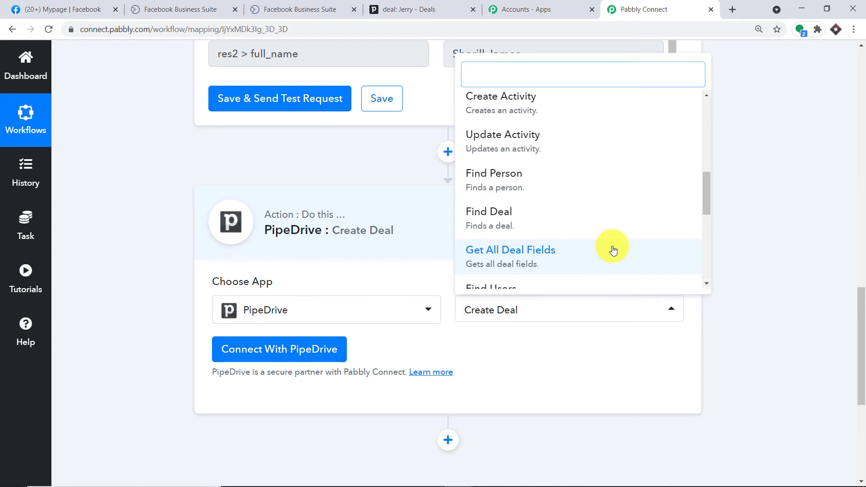
{"action": "left_click", "coordinate": [277, 350]}
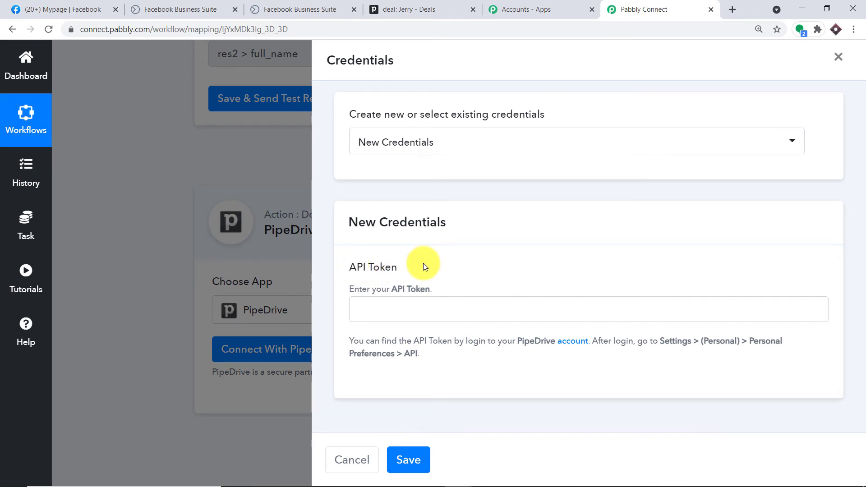
{"action": "left_click", "coordinate": [406, 4]}
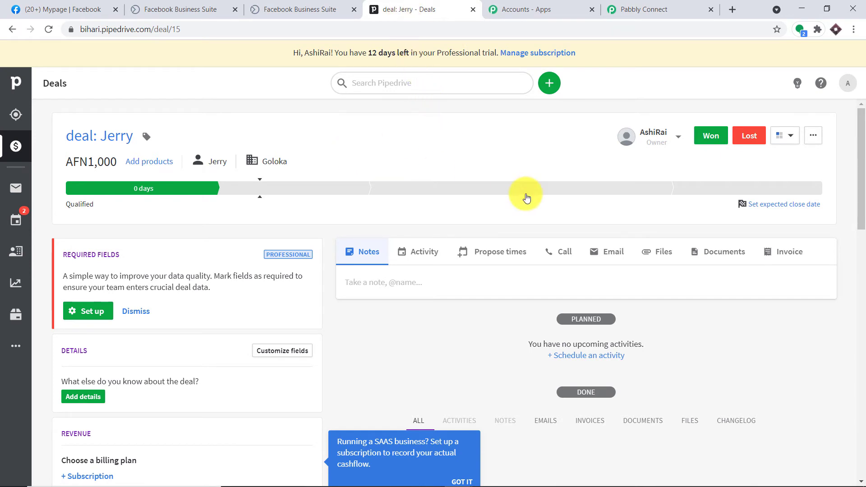
Copy the personal API token from Pipedrive's Personal preferences > API settings
{"action": "left_click", "coordinate": [854, 84]}
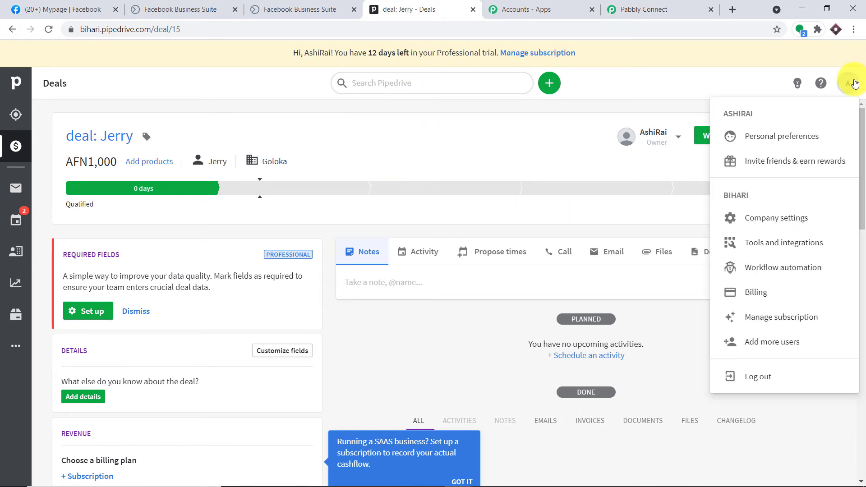
{"action": "left_click", "coordinate": [765, 220]}
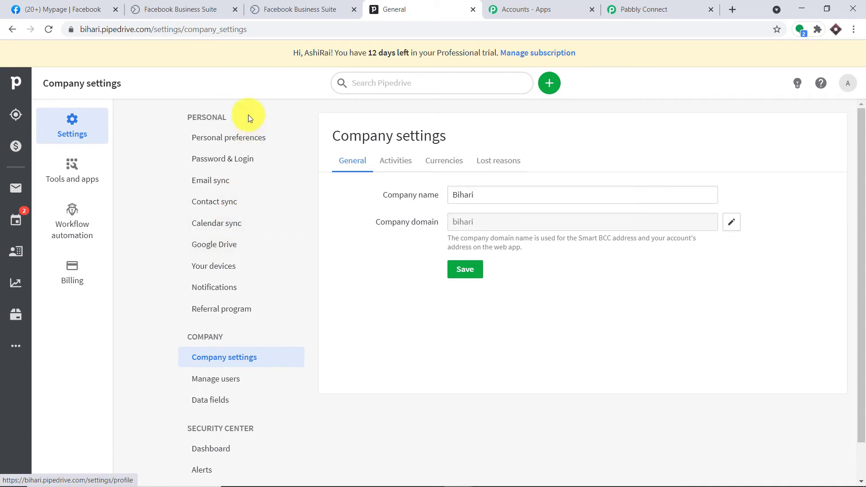
{"action": "left_click", "coordinate": [245, 143]}
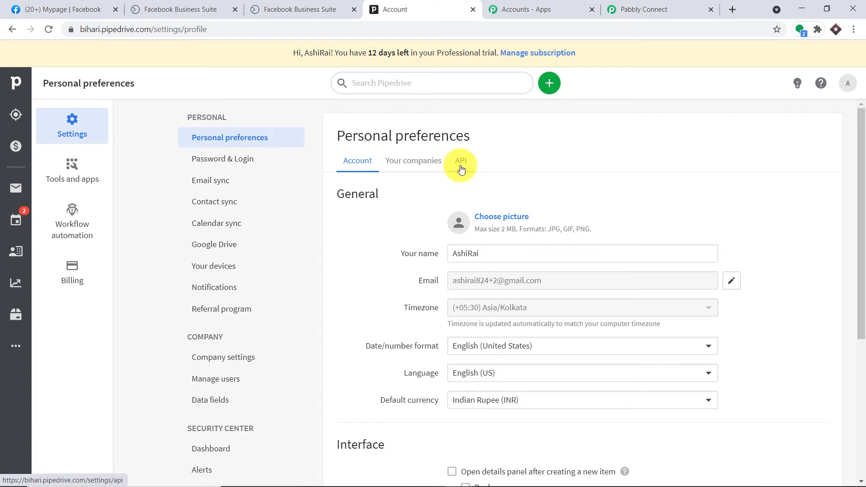
{"action": "left_click", "coordinate": [461, 168]}
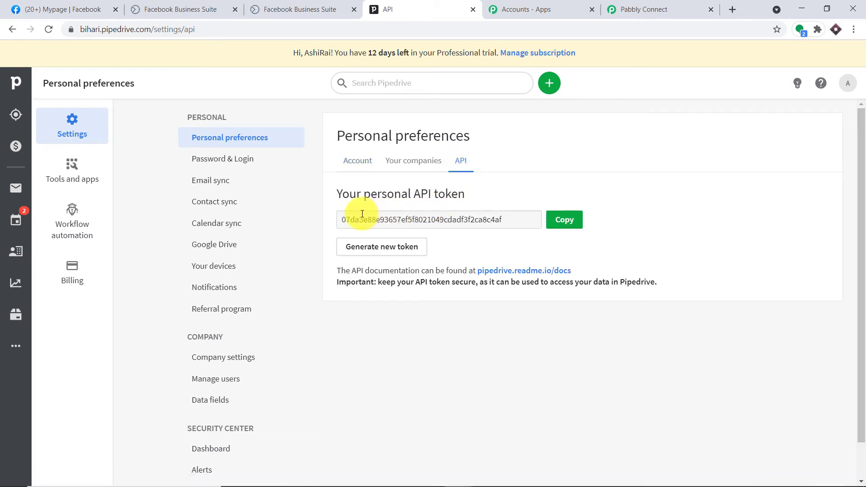
{"action": "left_click", "coordinate": [564, 220]}
{"action": "left_click", "coordinate": [643, 9]}
Paste the Pipedrive API token into the new credentials, save, and review the loaded Create Deal fields
{"action": "left_click", "coordinate": [419, 309]}
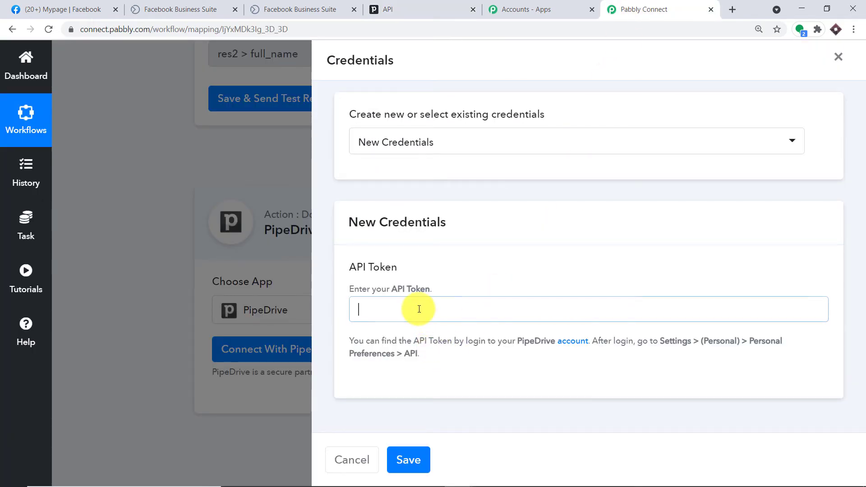
{"action": "right_click", "coordinate": [424, 316]}
{"action": "left_click", "coordinate": [452, 397]}
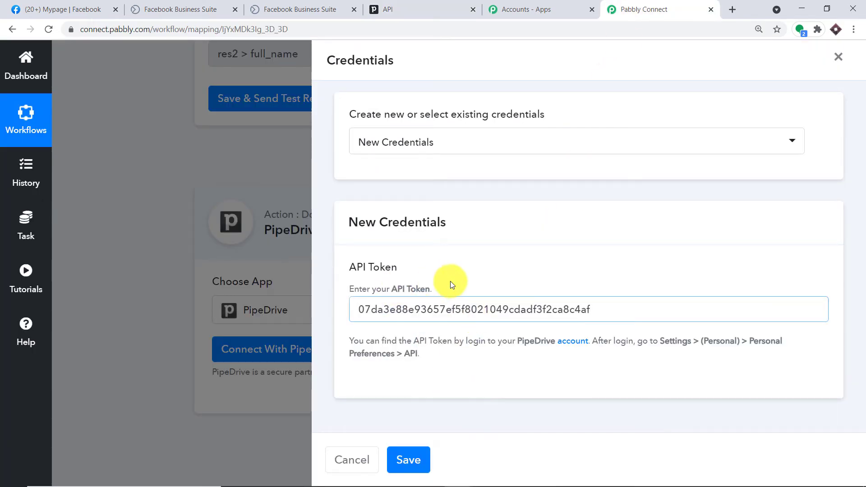
{"action": "left_click", "coordinate": [409, 459]}
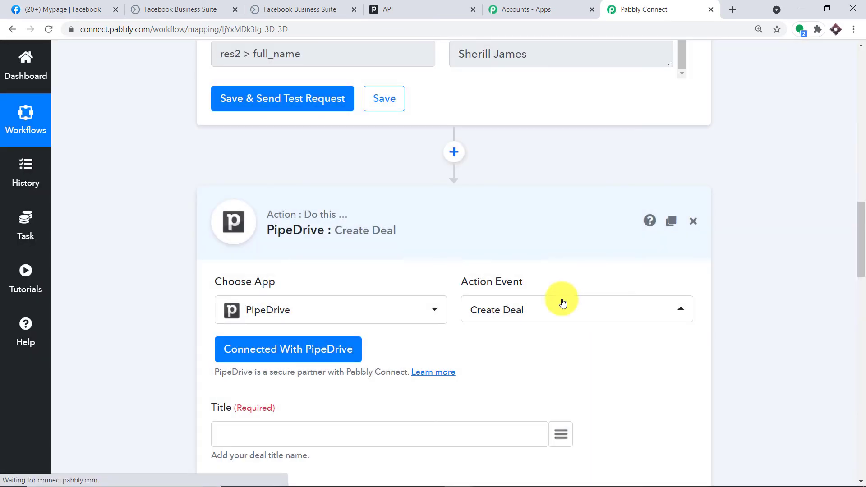
{"action": "scroll", "coordinate": [564, 240], "scroll_direction": "down", "scroll_amount": 5}
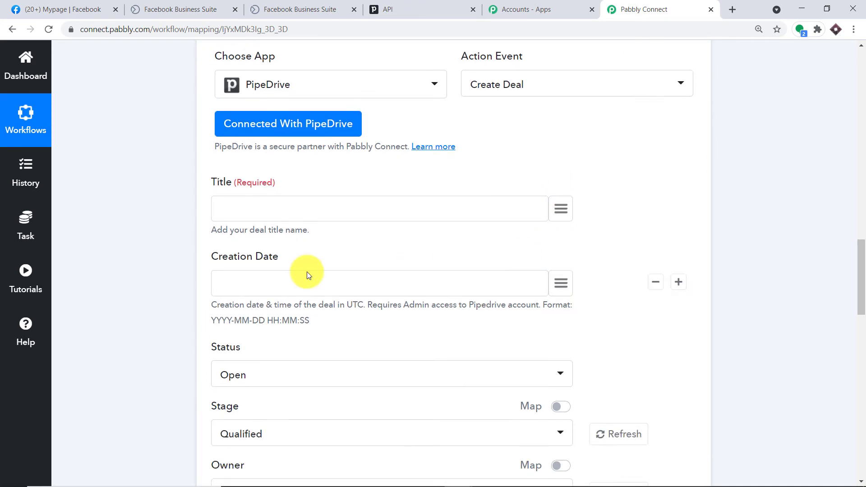
{"action": "scroll", "coordinate": [320, 269], "scroll_direction": "down", "scroll_amount": 5}
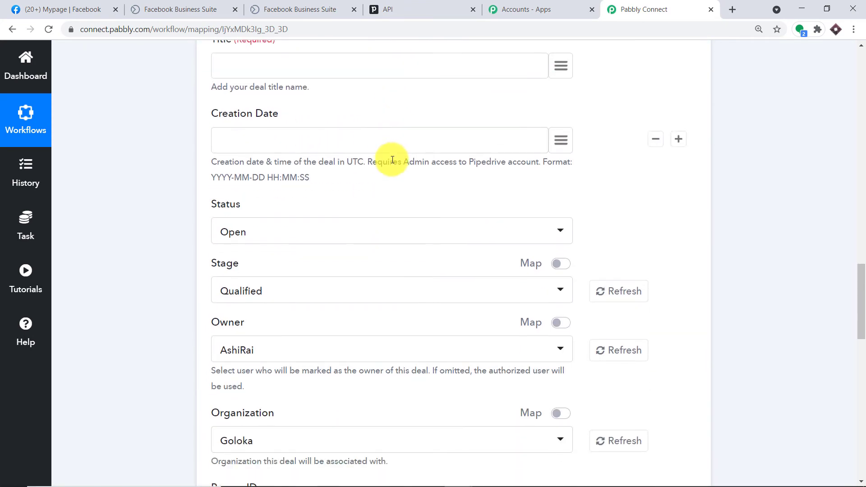
{"action": "scroll", "coordinate": [389, 164], "scroll_direction": "down", "scroll_amount": 5}
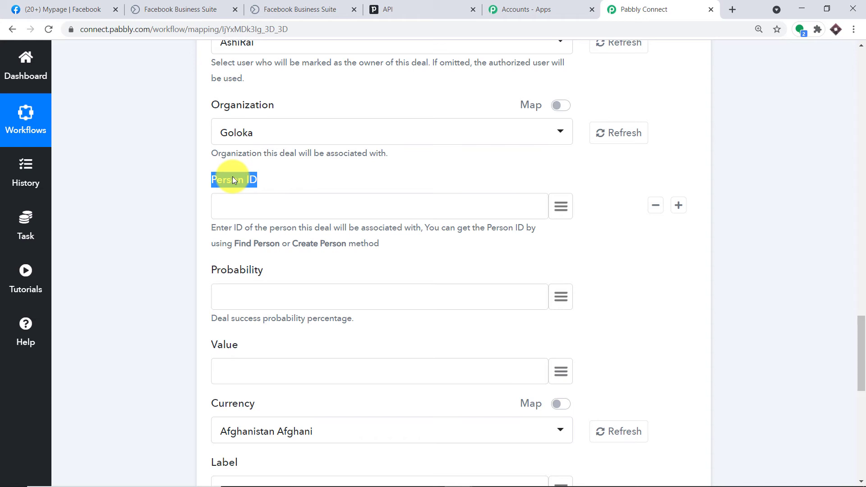
{"action": "scroll", "coordinate": [233, 180], "scroll_direction": "up", "scroll_amount": 15}
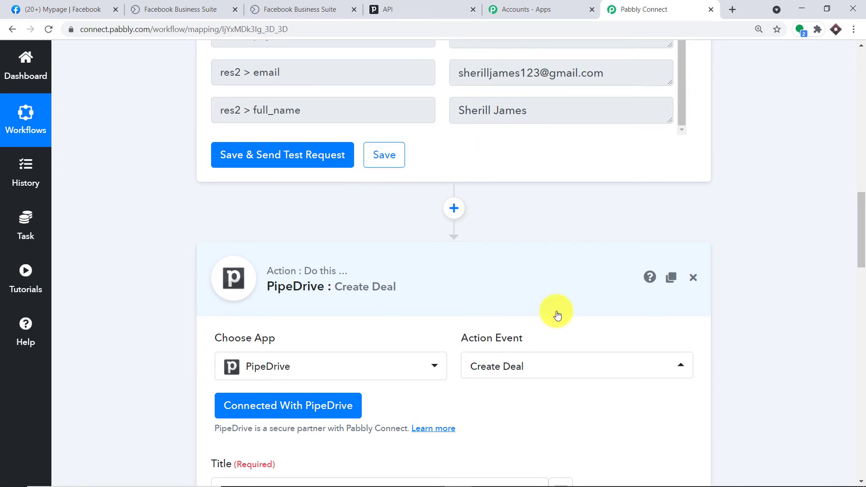
Insert a PipeDrive Create Person step before the Create Deal step
{"action": "left_click", "coordinate": [458, 209]}
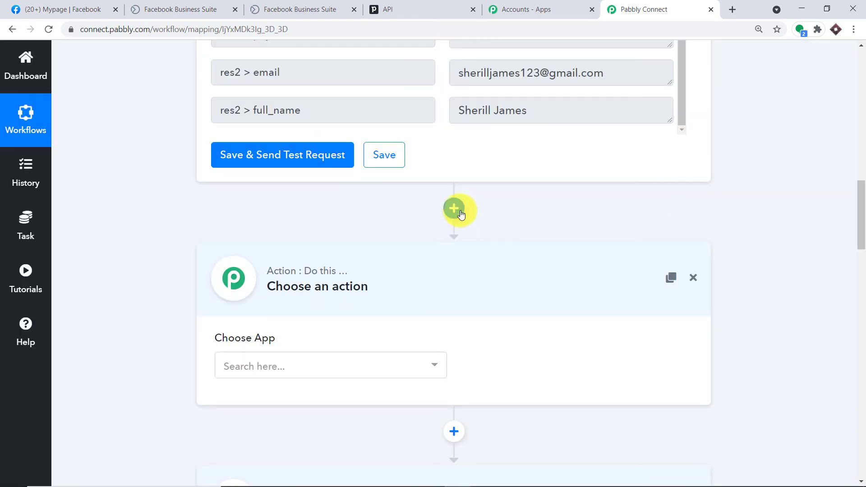
{"action": "scroll", "coordinate": [586, 273], "scroll_direction": "down", "scroll_amount": 3}
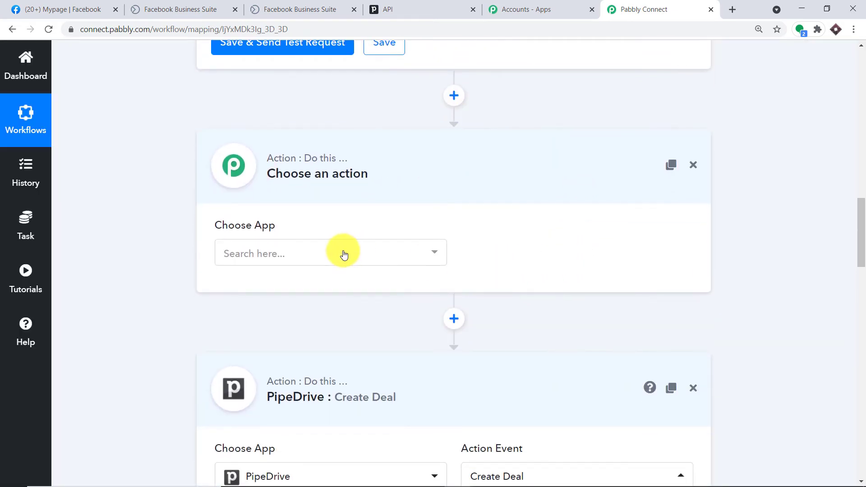
{"action": "left_click", "coordinate": [344, 255]}
{"action": "type", "text": "pip"}
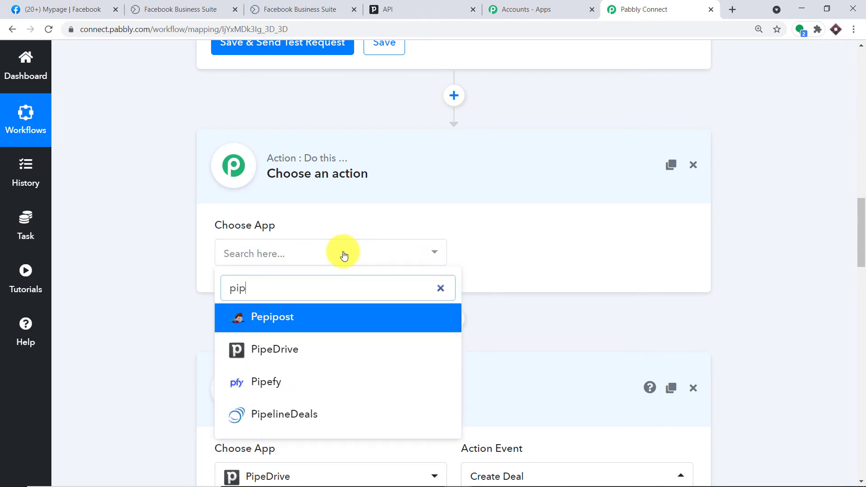
{"action": "left_click", "coordinate": [345, 352]}
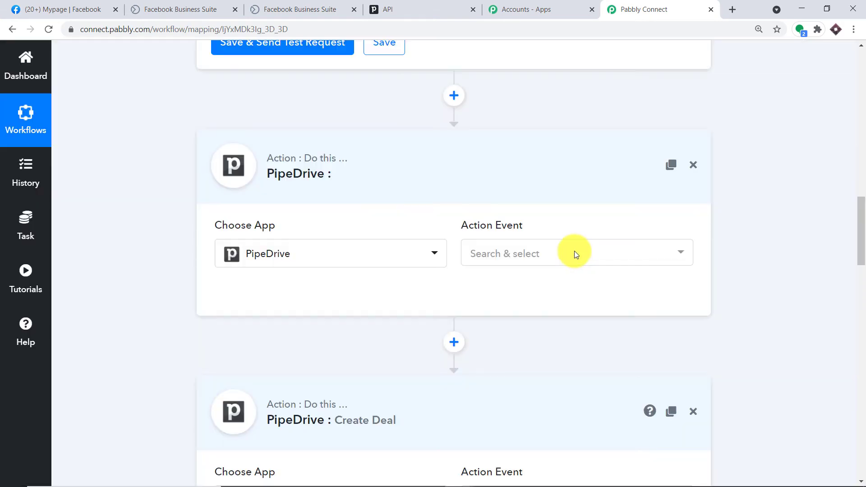
{"action": "left_click", "coordinate": [575, 255]}
{"action": "left_click", "coordinate": [529, 312]}
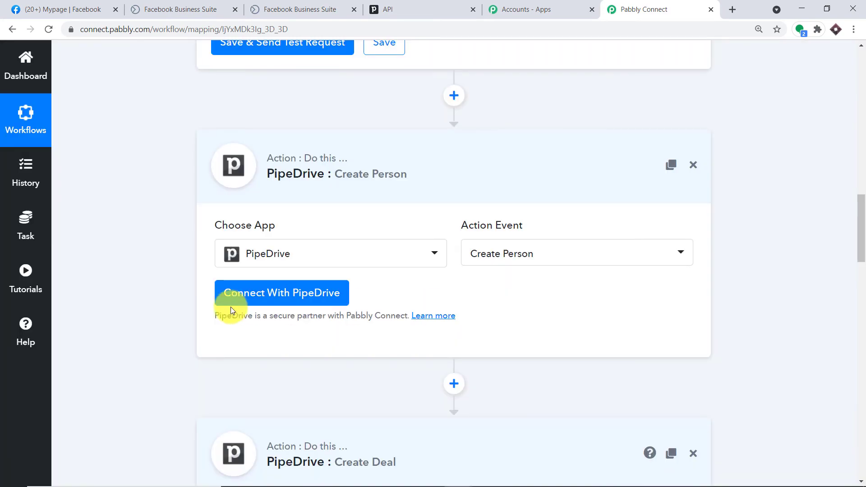
Connect the Create Person step using the saved PipeDrive #18 credentials
{"action": "left_click", "coordinate": [239, 293]}
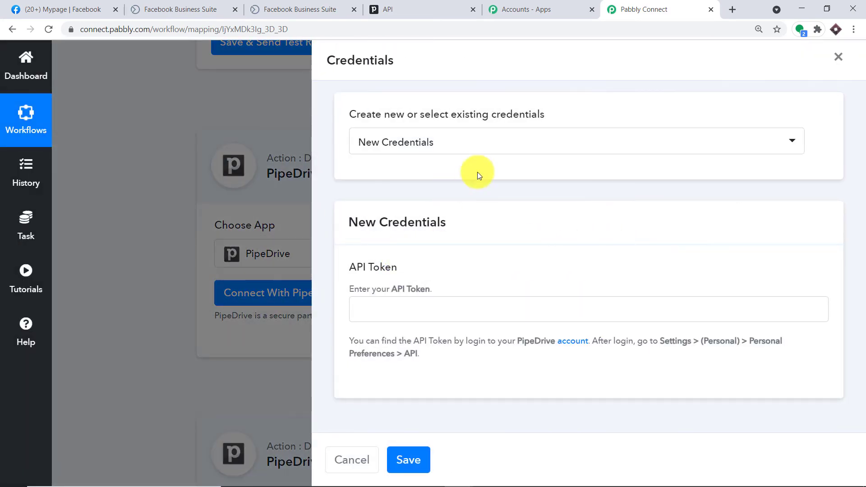
{"action": "left_click", "coordinate": [476, 155]}
{"action": "scroll", "coordinate": [441, 333], "scroll_direction": "down", "scroll_amount": 1}
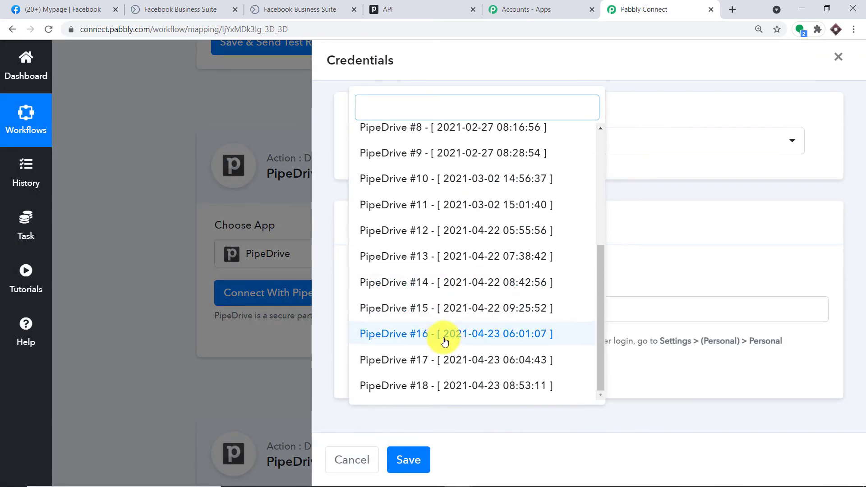
{"action": "left_click", "coordinate": [441, 379]}
{"action": "left_click", "coordinate": [407, 459]}
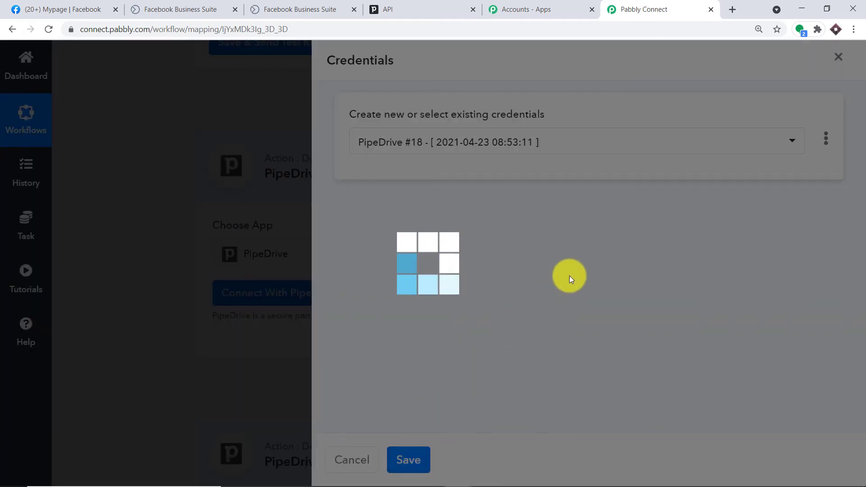
{"action": "scroll", "coordinate": [541, 260], "scroll_direction": "down", "scroll_amount": 2}
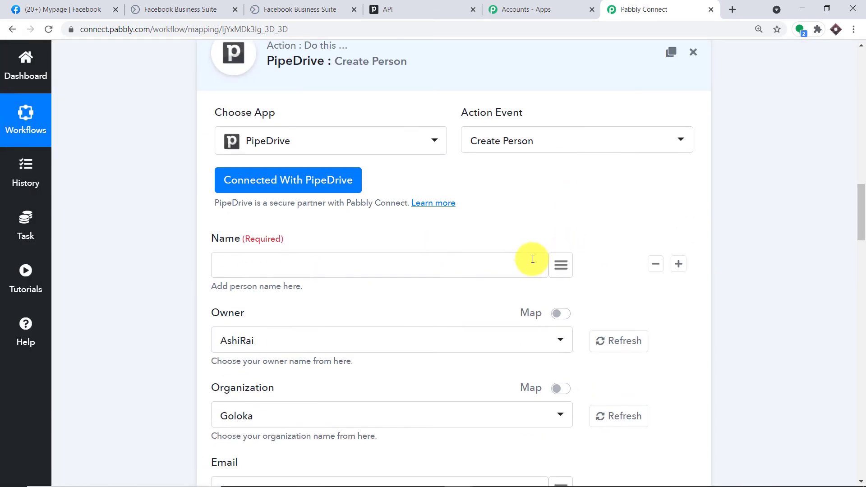
{"action": "scroll", "coordinate": [581, 244], "scroll_direction": "down", "scroll_amount": 2}
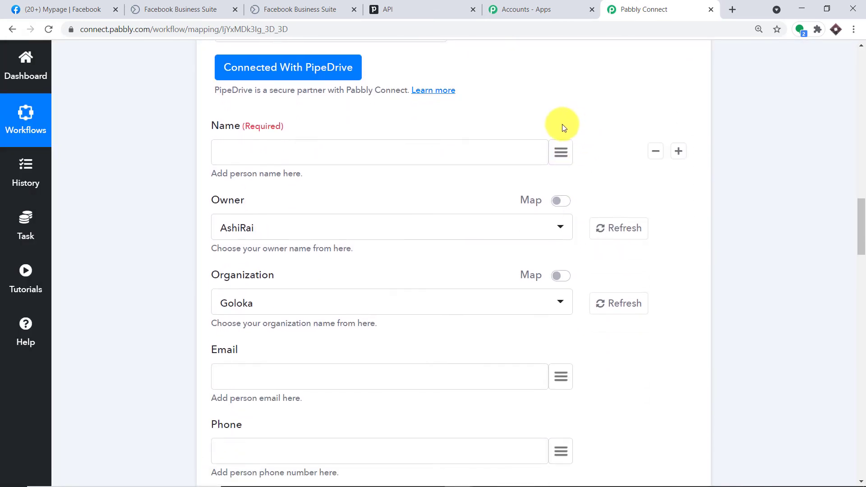
Map the person's Name to the Facebook lead's full_name
{"action": "left_click", "coordinate": [561, 151]}
{"action": "left_click", "coordinate": [379, 230]}
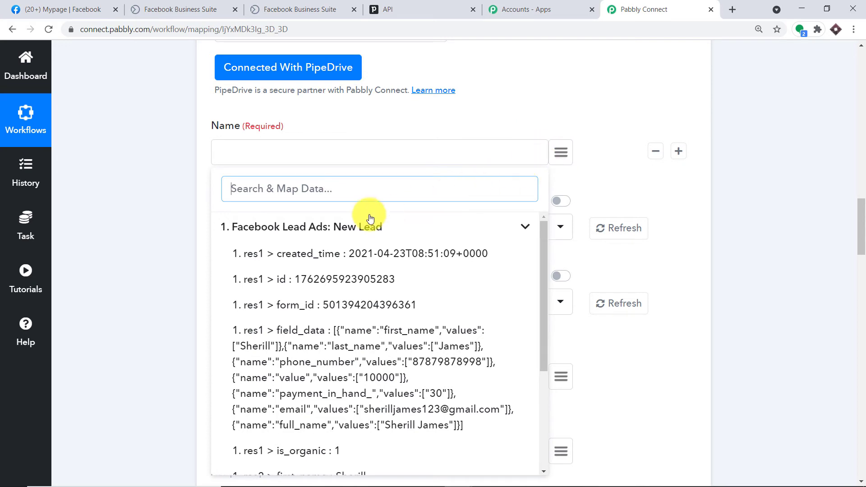
{"action": "scroll", "coordinate": [313, 275], "scroll_direction": "down", "scroll_amount": 4}
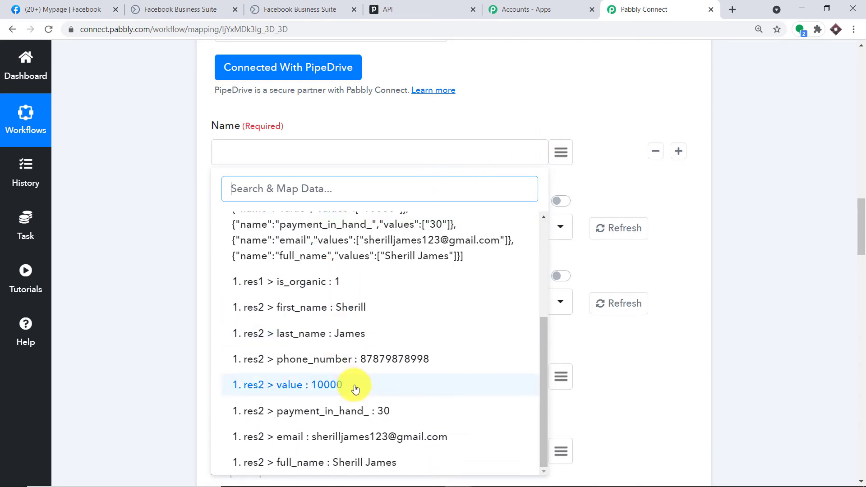
{"action": "scroll", "coordinate": [354, 384], "scroll_direction": "down", "scroll_amount": 1}
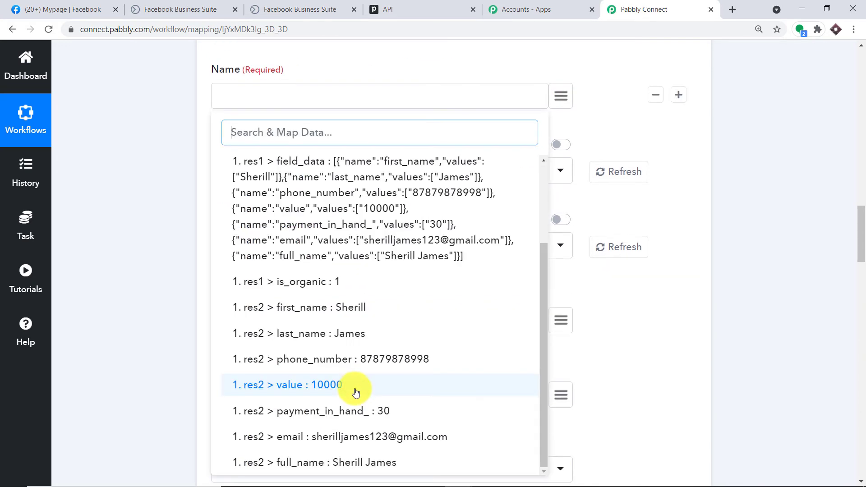
{"action": "left_click", "coordinate": [359, 461]}
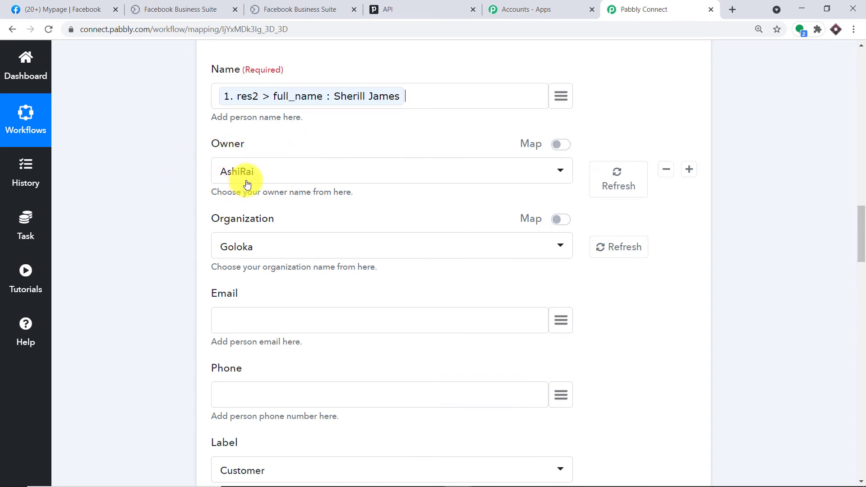
Check the Pipedrive API token page and account menu, then return to the workflow
{"action": "left_click", "coordinate": [388, 9]}
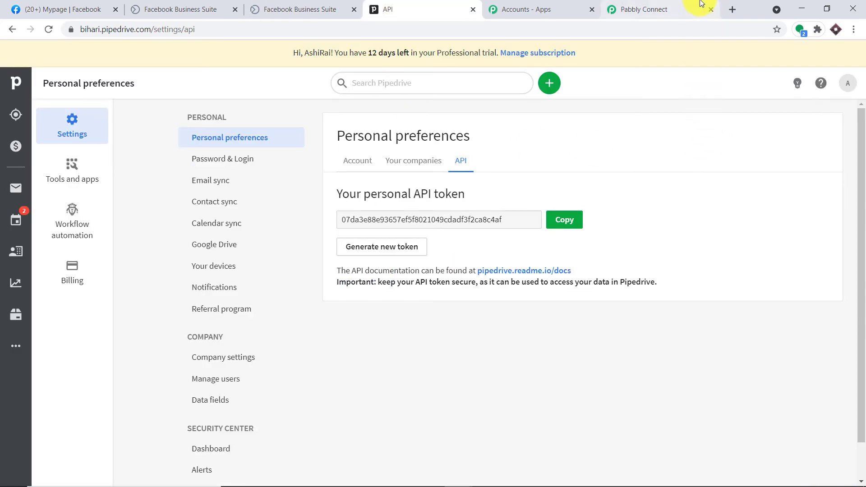
{"action": "left_click", "coordinate": [644, 9]}
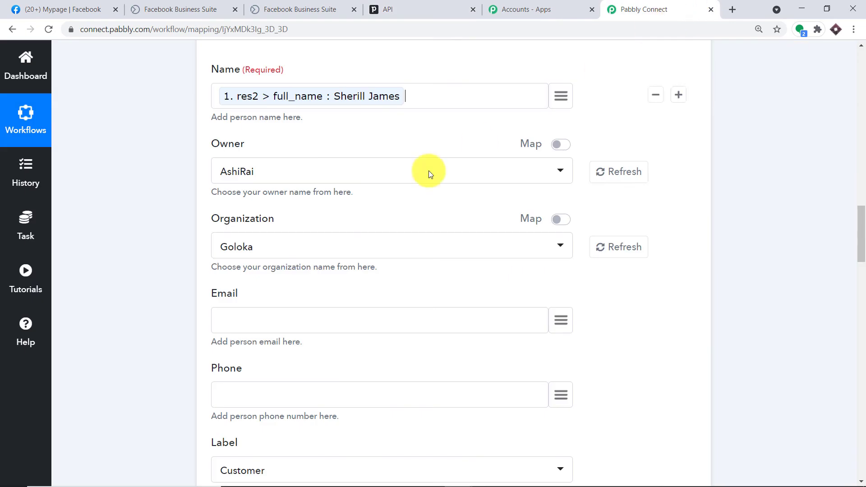
{"action": "left_click", "coordinate": [381, 8]}
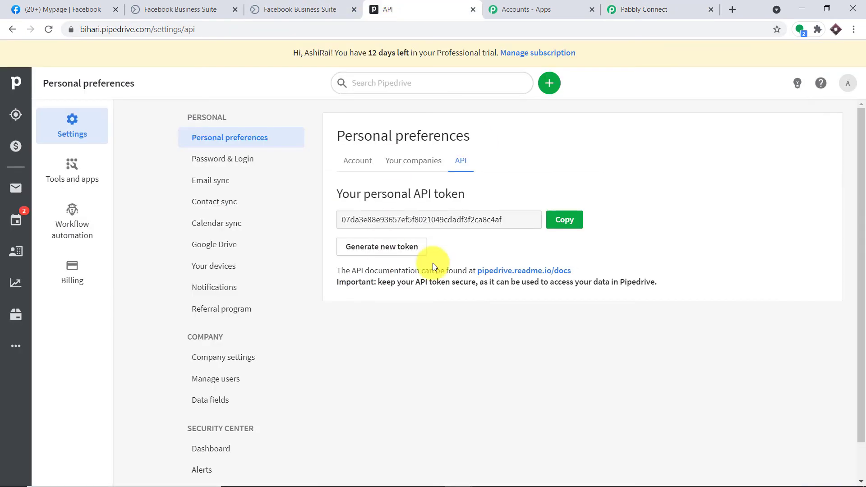
{"action": "left_click", "coordinate": [849, 88]}
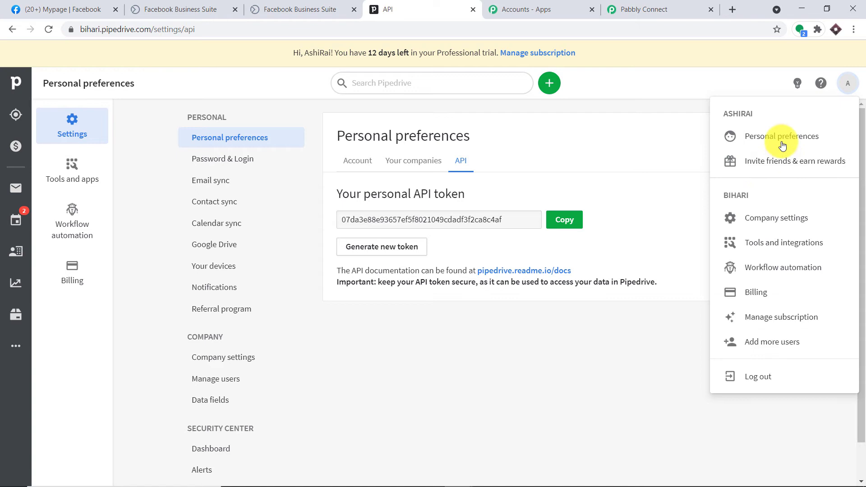
{"action": "left_click", "coordinate": [625, 9]}
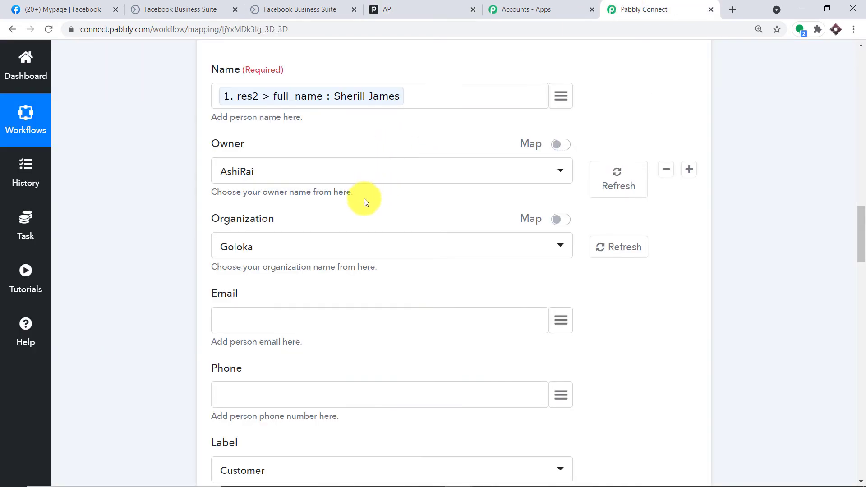
{"action": "scroll", "coordinate": [412, 165], "scroll_direction": "down", "scroll_amount": 4}
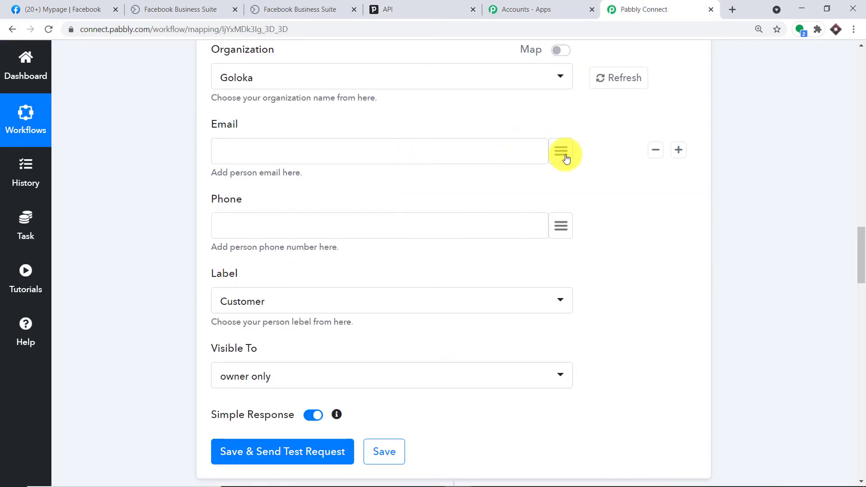
Map Email to the lead's email and Phone to the lead's phone_number
{"action": "left_click", "coordinate": [528, 142]}
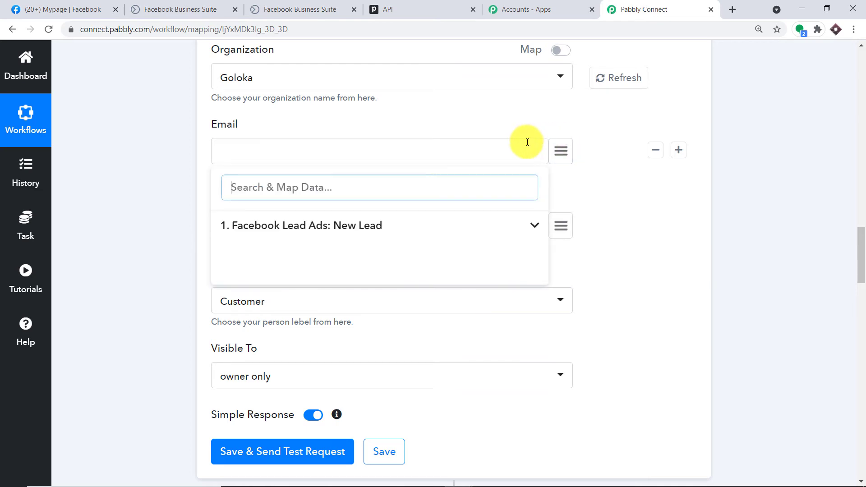
{"action": "left_click", "coordinate": [286, 226]}
{"action": "scroll", "coordinate": [412, 309], "scroll_direction": "down", "scroll_amount": 5}
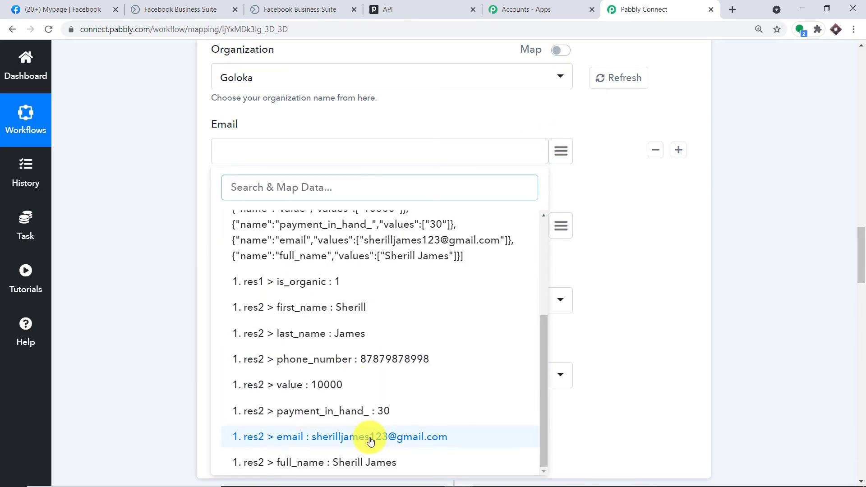
{"action": "left_click", "coordinate": [368, 437]}
{"action": "scroll", "coordinate": [529, 147], "scroll_direction": "down", "scroll_amount": 2}
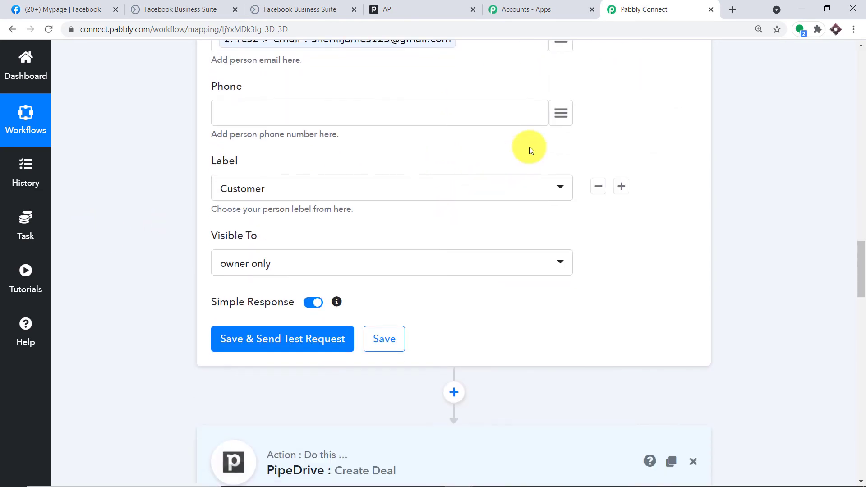
{"action": "left_click", "coordinate": [561, 110]}
{"action": "left_click", "coordinate": [361, 185]}
{"action": "scroll", "coordinate": [369, 292], "scroll_direction": "down", "scroll_amount": 2}
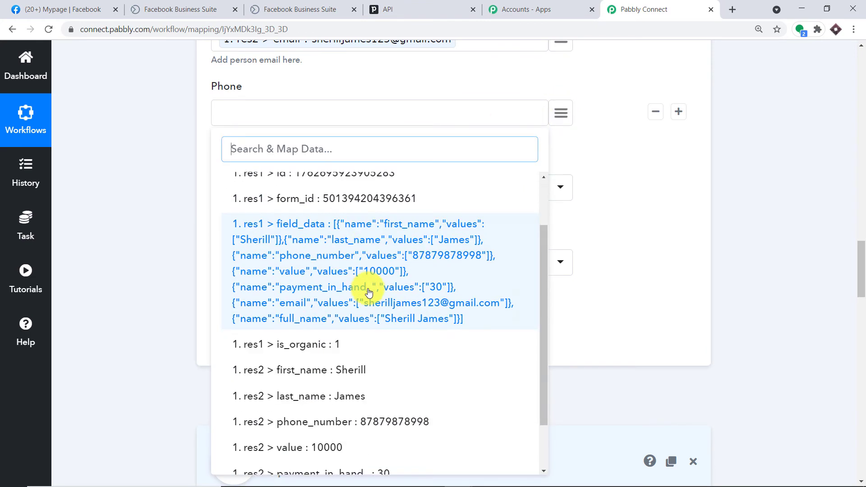
{"action": "scroll", "coordinate": [369, 292], "scroll_direction": "down", "scroll_amount": 3}
{"action": "left_click", "coordinate": [368, 304]}
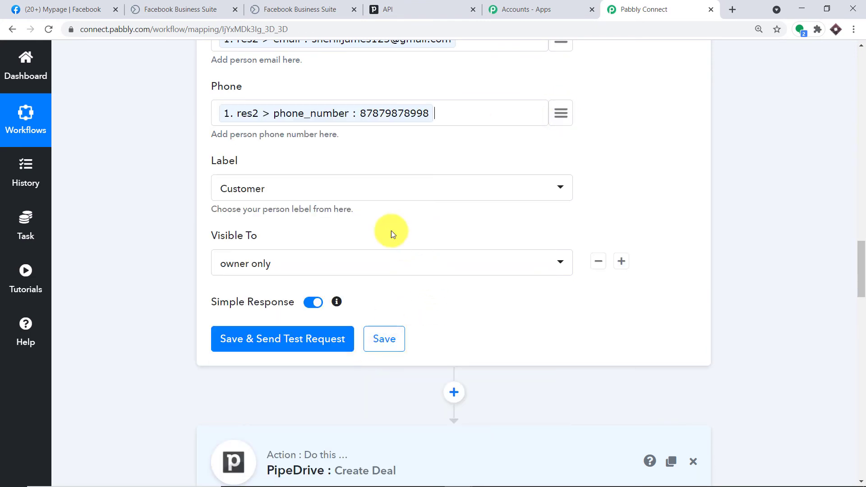
Keep Customer as the person's label
{"action": "left_click", "coordinate": [402, 188]}
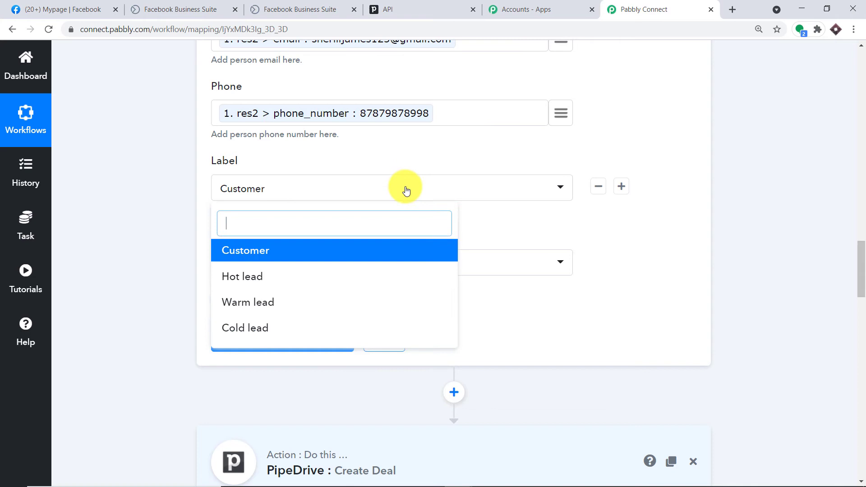
{"action": "left_click", "coordinate": [434, 154]}
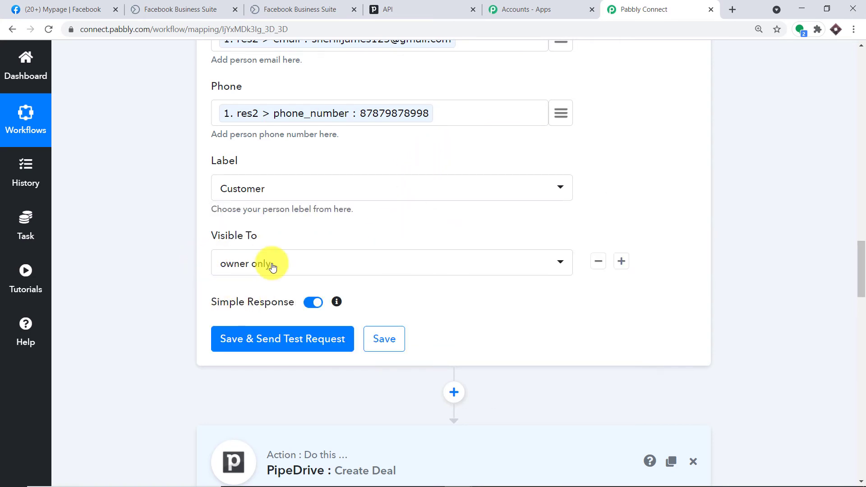
{"action": "scroll", "coordinate": [275, 267], "scroll_direction": "down", "scroll_amount": 2}
Test the Create Person step and confirm it returns success 1 with person id 19
{"action": "left_click", "coordinate": [304, 230]}
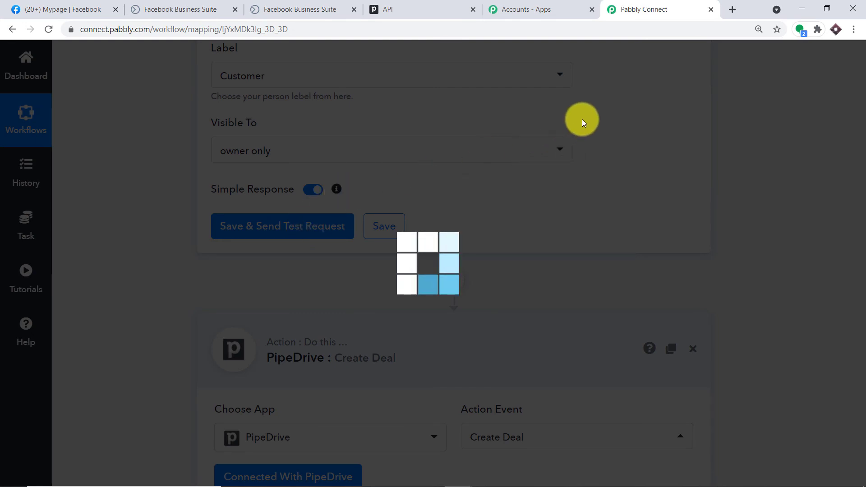
{"action": "scroll", "coordinate": [548, 194], "scroll_direction": "down", "scroll_amount": 1}
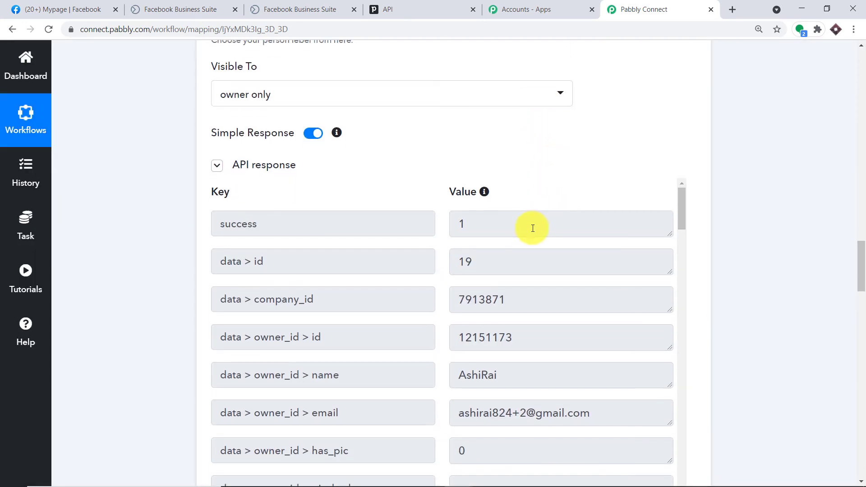
{"action": "scroll", "coordinate": [528, 243], "scroll_direction": "down", "scroll_amount": 2}
{"action": "scroll", "coordinate": [529, 246], "scroll_direction": "up", "scroll_amount": 2}
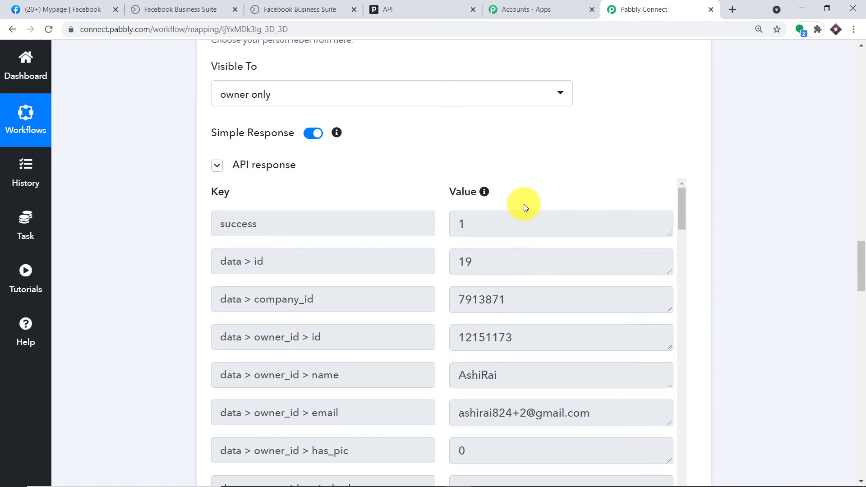
{"action": "left_click", "coordinate": [420, 9]}
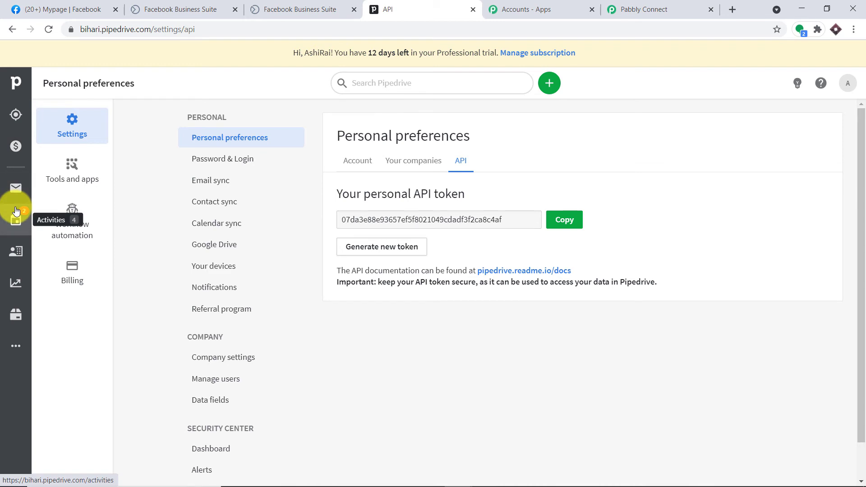
Open the newest API-created person's record from Pipedrive's People list
{"action": "left_click", "coordinate": [16, 250]}
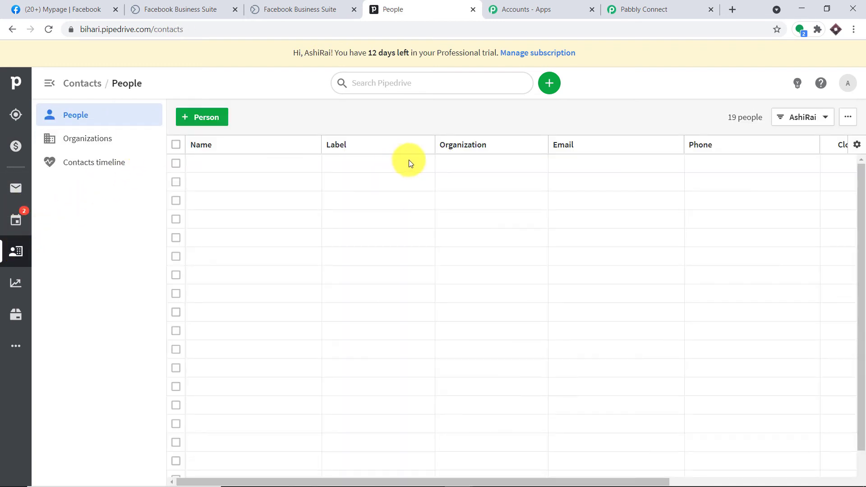
{"action": "scroll", "coordinate": [416, 200], "scroll_direction": "down", "scroll_amount": 2}
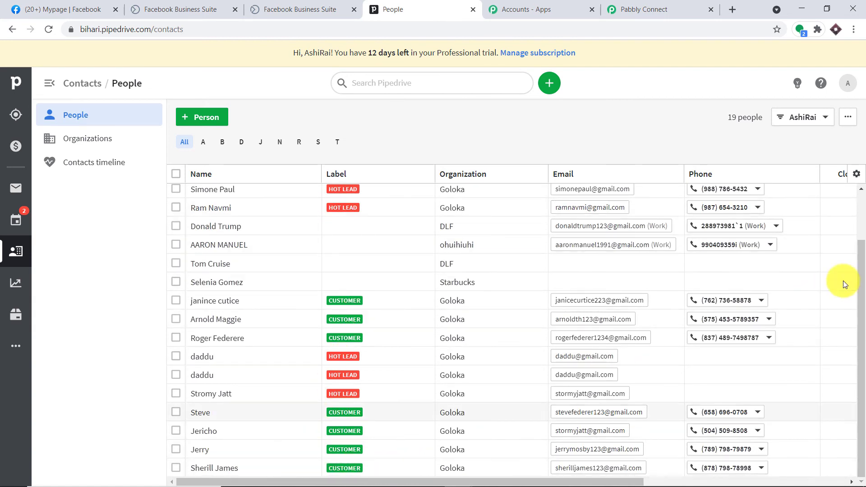
{"action": "left_click", "coordinate": [202, 467]}
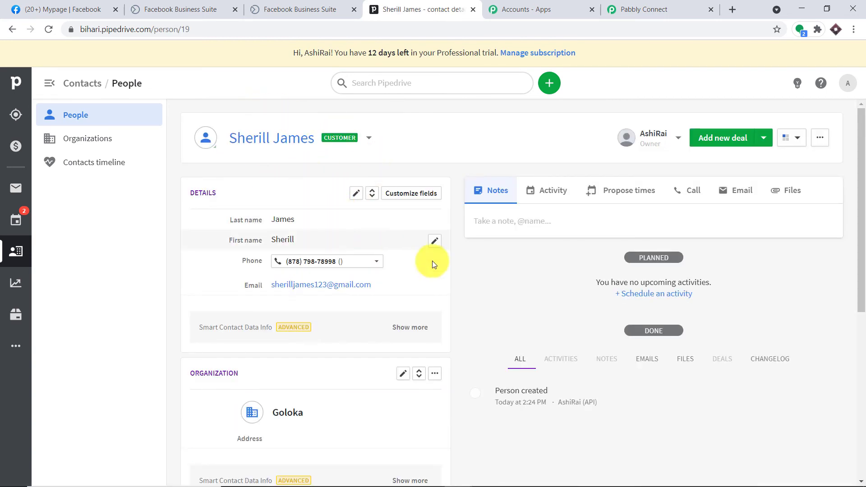
{"action": "left_click", "coordinate": [619, 4]}
Select person id 19 in the test response and click into the deal's empty Person ID field
{"action": "scroll", "coordinate": [441, 223], "scroll_direction": "down", "scroll_amount": 1}
{"action": "scroll", "coordinate": [418, 233], "scroll_direction": "up", "scroll_amount": 1}
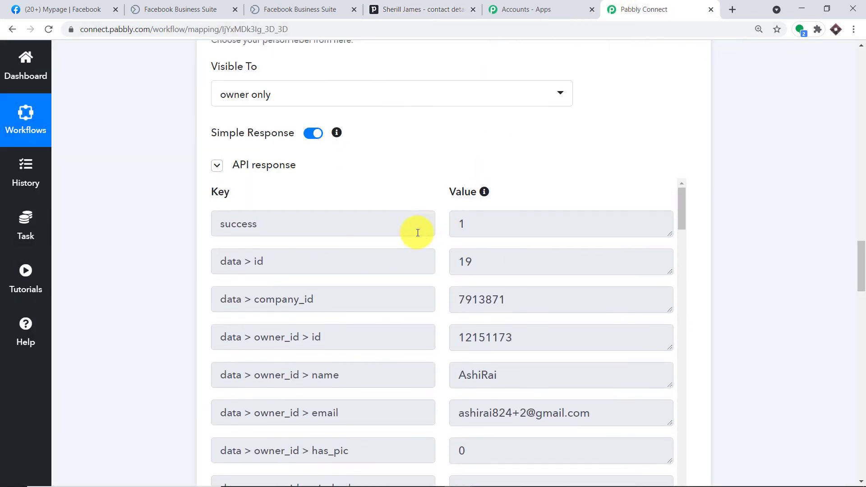
{"action": "left_click_drag", "start_coordinate": [478, 266], "coordinate": [416, 269]}
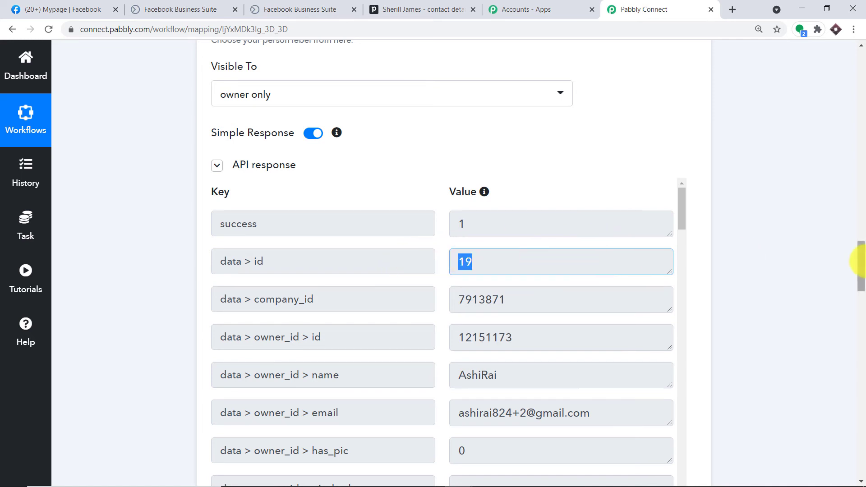
{"action": "left_click_drag", "start_coordinate": [861, 261], "coordinate": [860, 405]}
{"action": "scroll", "coordinate": [354, 251], "scroll_direction": "up", "scroll_amount": 1}
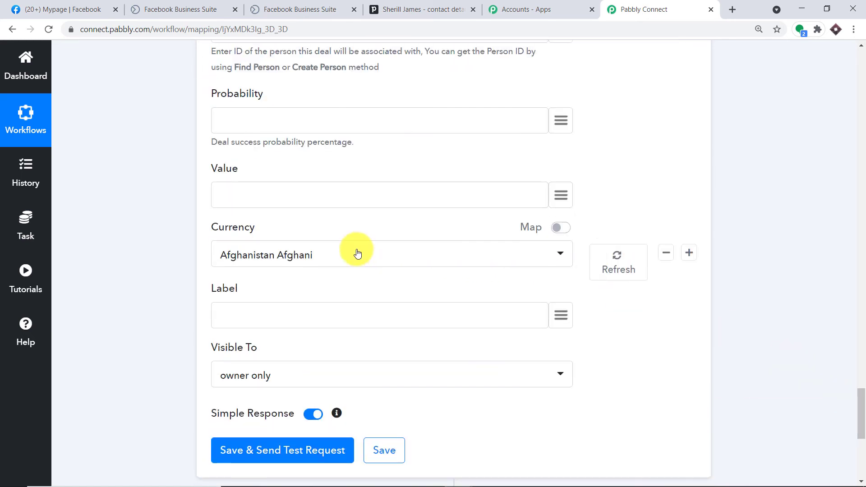
{"action": "scroll", "coordinate": [315, 220], "scroll_direction": "up", "scroll_amount": 3}
{"action": "left_click", "coordinate": [285, 139]}
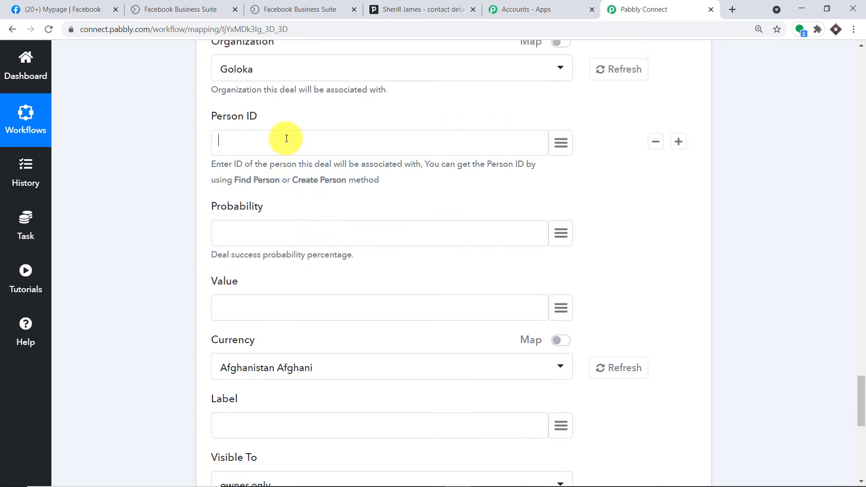
{"action": "left_click", "coordinate": [329, 148]}
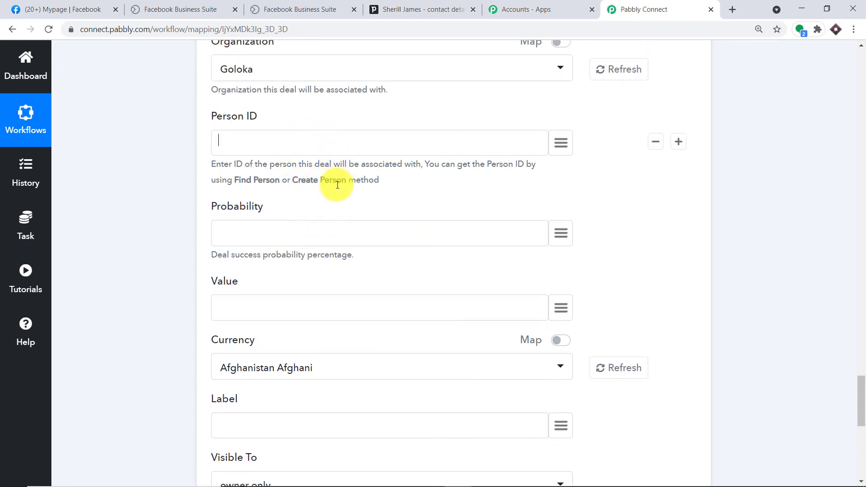
{"action": "scroll", "coordinate": [573, 169], "scroll_direction": "up", "scroll_amount": 7}
{"action": "scroll", "coordinate": [555, 171], "scroll_direction": "up", "scroll_amount": 12}
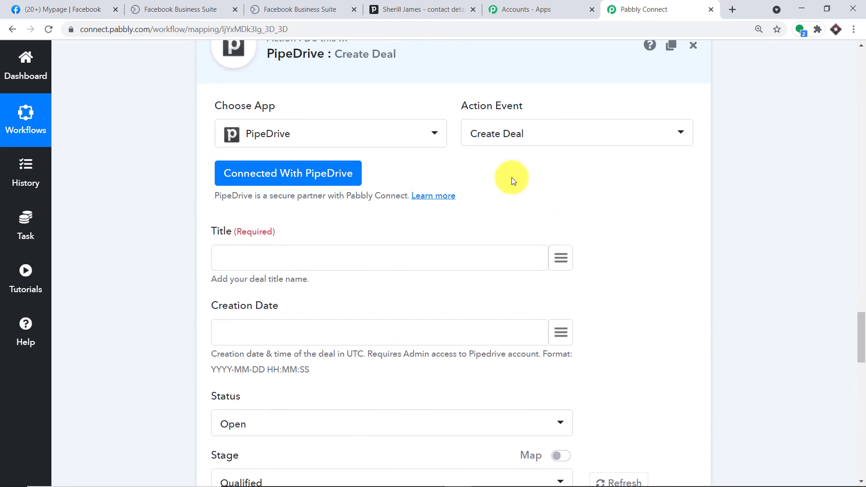
{"action": "scroll", "coordinate": [514, 374], "scroll_direction": "down", "scroll_amount": 3}
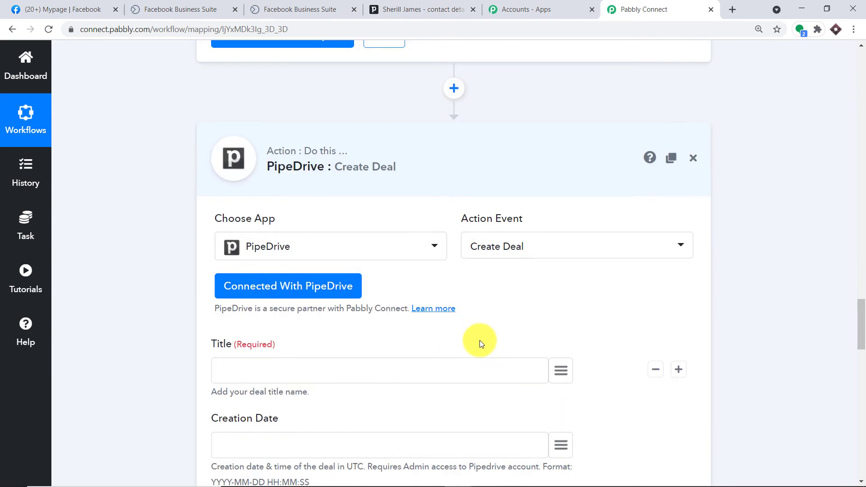
Reconnect the Create Deal step with the saved PipeDrive #18 credentials
{"action": "left_click", "coordinate": [294, 286]}
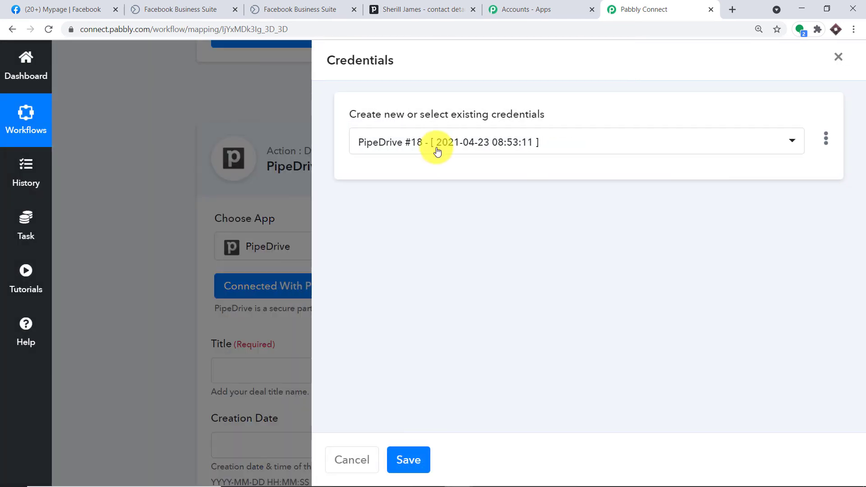
{"action": "left_click", "coordinate": [429, 143]}
{"action": "left_click", "coordinate": [418, 384]}
{"action": "left_click", "coordinate": [416, 453]}
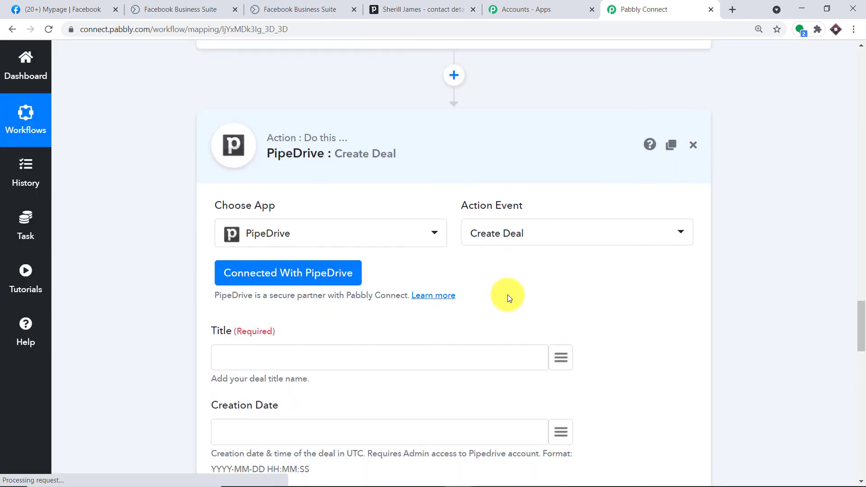
Set the deal Title to 'DEAL:' plus the lead's res2 first_name, and begin mapping Creation Date
{"action": "scroll", "coordinate": [274, 234], "scroll_direction": "down", "scroll_amount": 1}
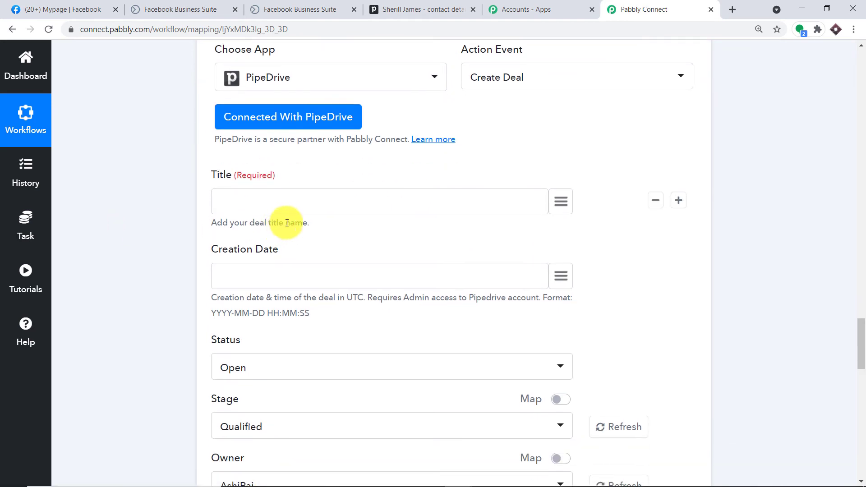
{"action": "left_click", "coordinate": [333, 200]}
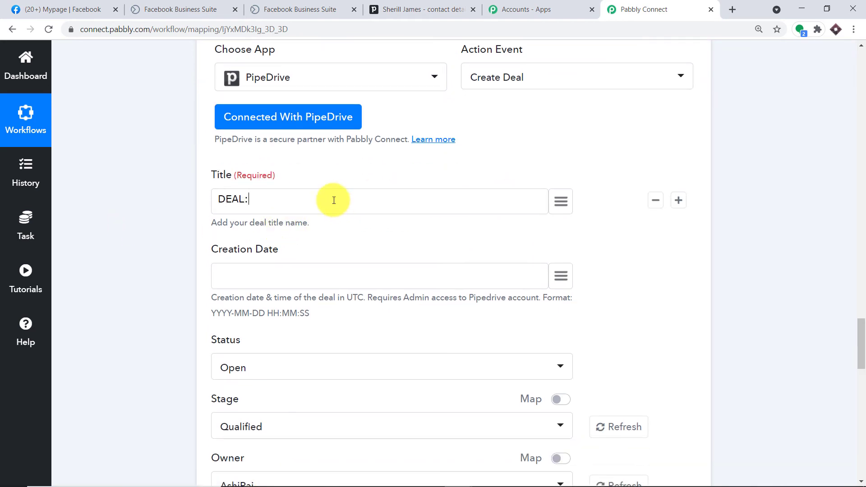
{"action": "left_click", "coordinate": [561, 201]}
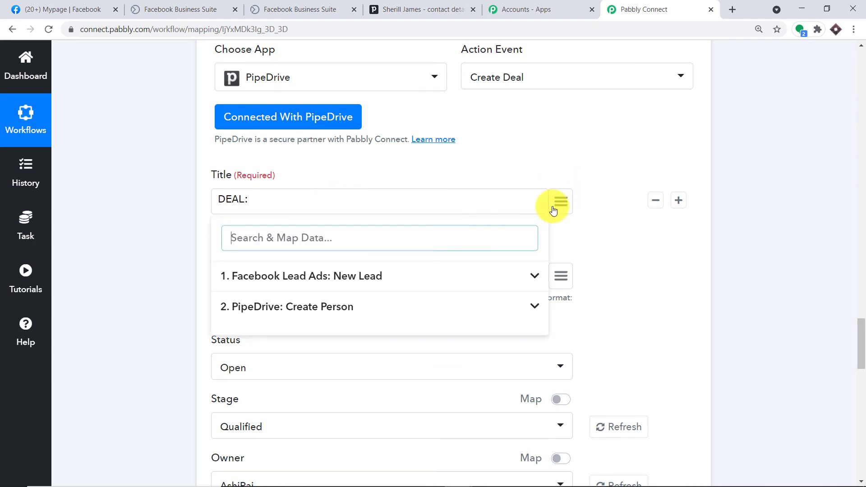
{"action": "left_click", "coordinate": [277, 279]}
{"action": "scroll", "coordinate": [397, 316], "scroll_direction": "down", "scroll_amount": 5}
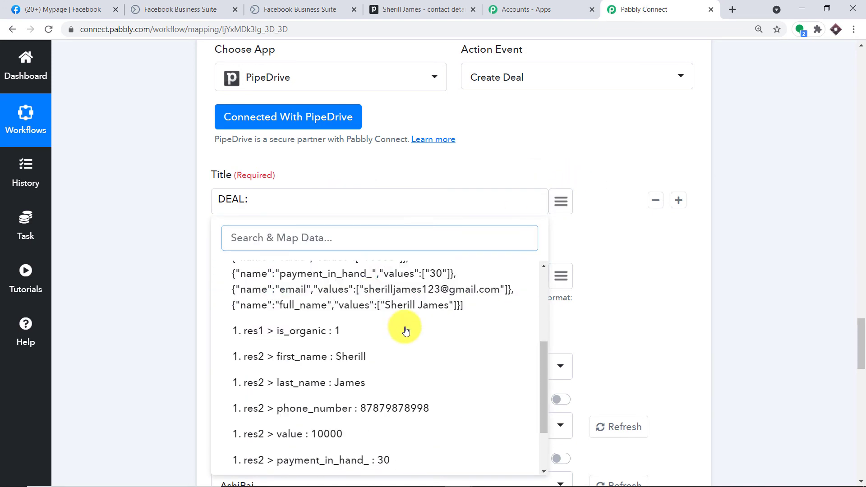
{"action": "left_click", "coordinate": [375, 284]}
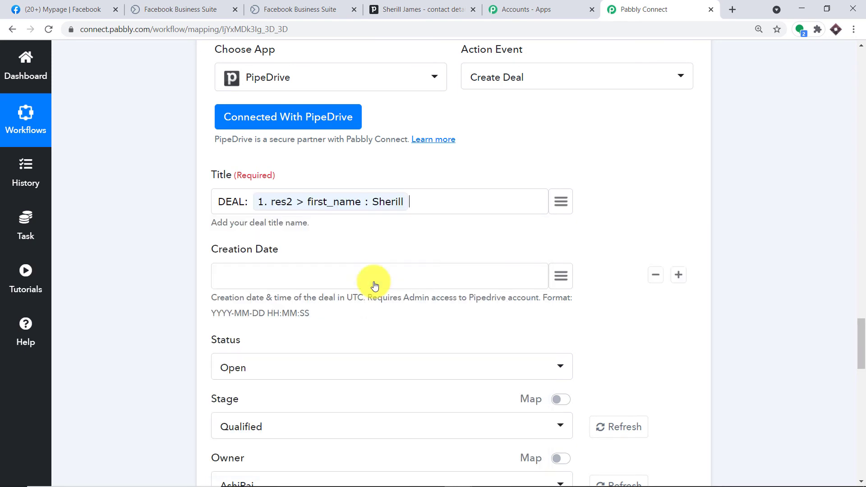
{"action": "scroll", "coordinate": [316, 260], "scroll_direction": "down", "scroll_amount": 1}
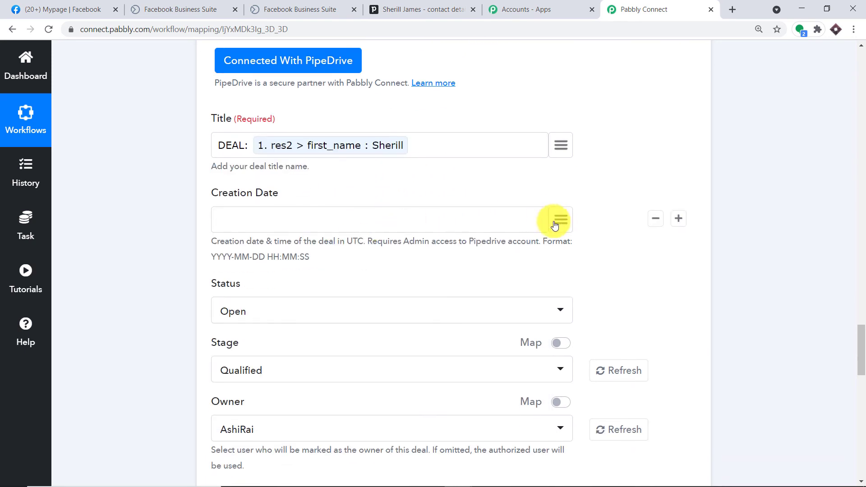
{"action": "left_click", "coordinate": [561, 224]}
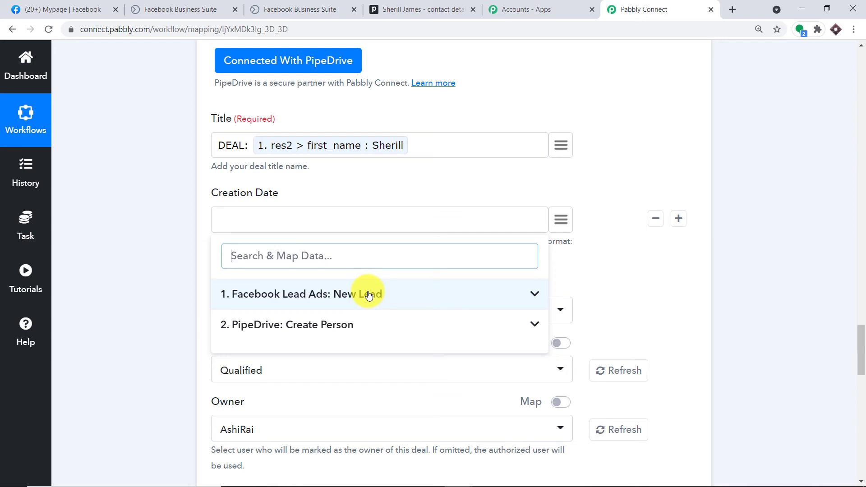
{"action": "left_click", "coordinate": [300, 292]}
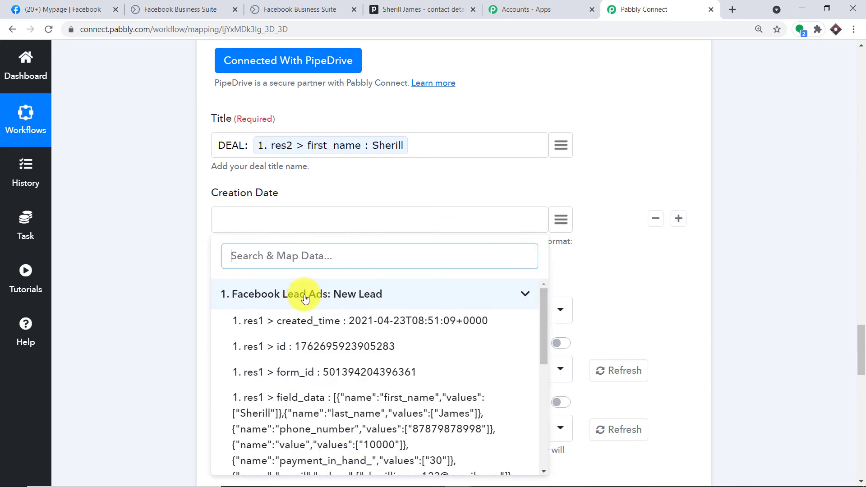
Map the deal's Creation Date to the lead's res1 created_time field
{"action": "left_click", "coordinate": [322, 325]}
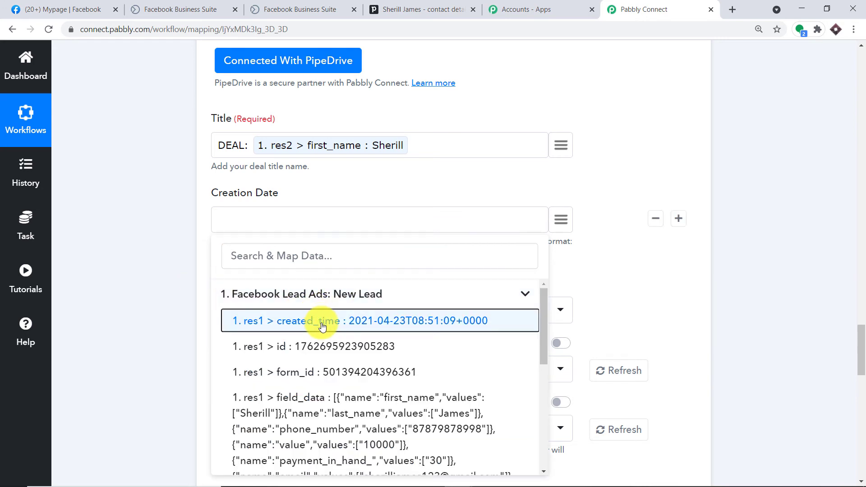
{"action": "left_click", "coordinate": [322, 326]}
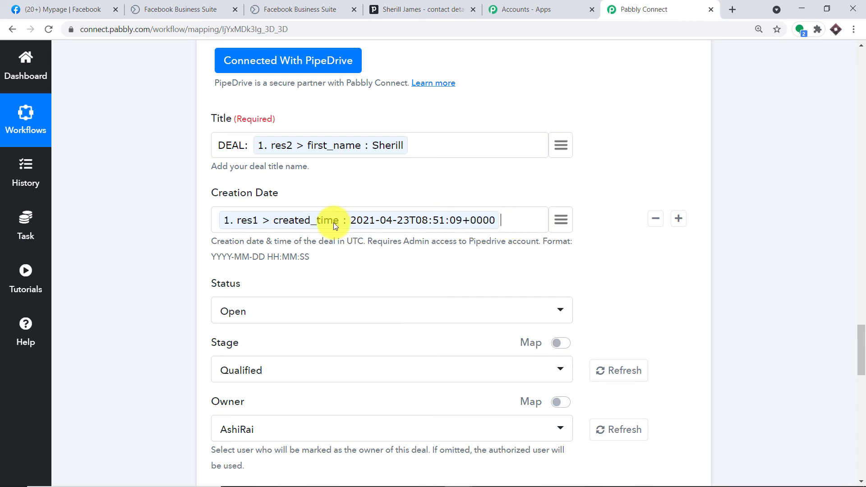
{"action": "scroll", "coordinate": [369, 220], "scroll_direction": "down", "scroll_amount": 4}
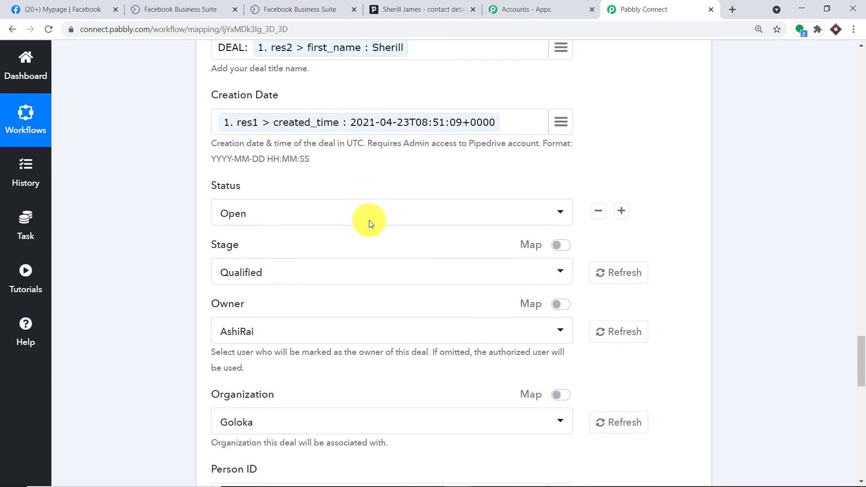
{"action": "scroll", "coordinate": [360, 138], "scroll_direction": "down", "scroll_amount": 3}
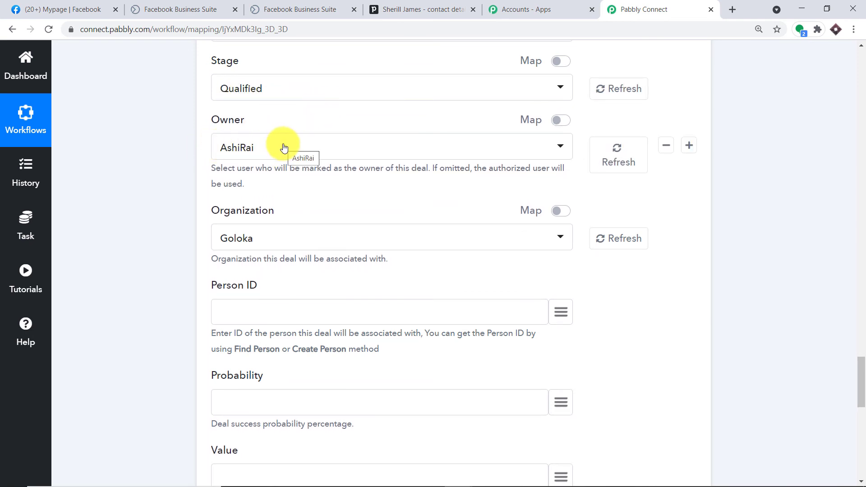
Check the new Pipedrive person record, then return to the Create Deal mapping form
{"action": "left_click", "coordinate": [439, 11]}
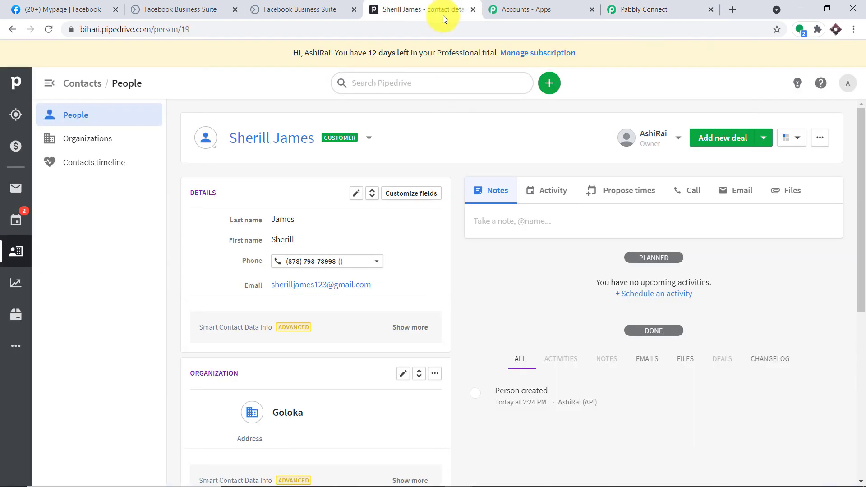
{"action": "left_click", "coordinate": [669, 5]}
{"action": "scroll", "coordinate": [367, 203], "scroll_direction": "down", "scroll_amount": 4}
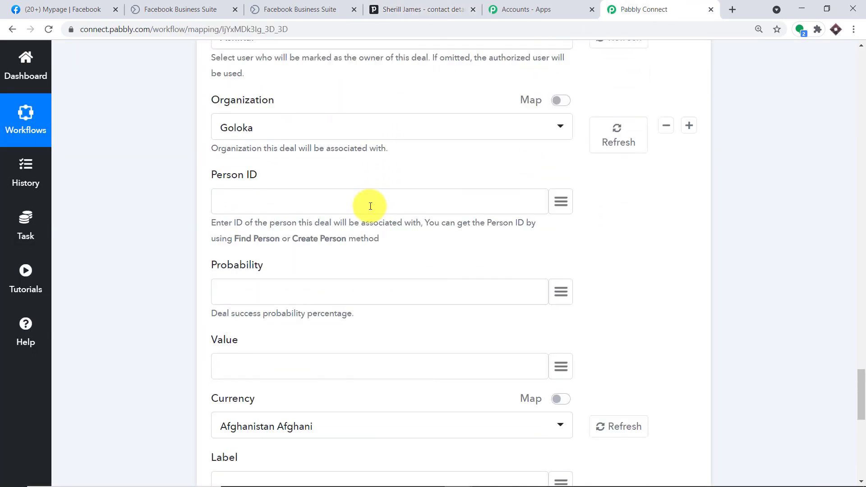
{"action": "scroll", "coordinate": [343, 136], "scroll_direction": "down", "scroll_amount": 1}
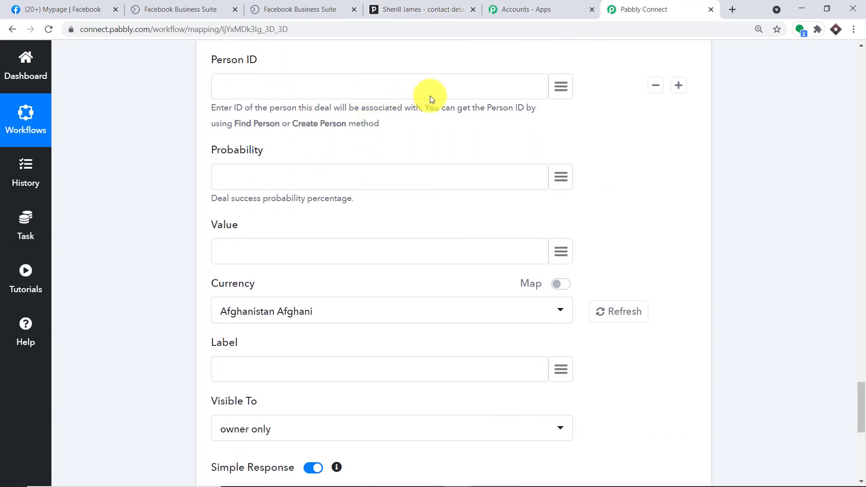
{"action": "scroll", "coordinate": [433, 97], "scroll_direction": "up", "scroll_amount": 1}
Map the deal's Person ID to '2. data > id : 19' from Create Person
{"action": "left_click", "coordinate": [562, 143]}
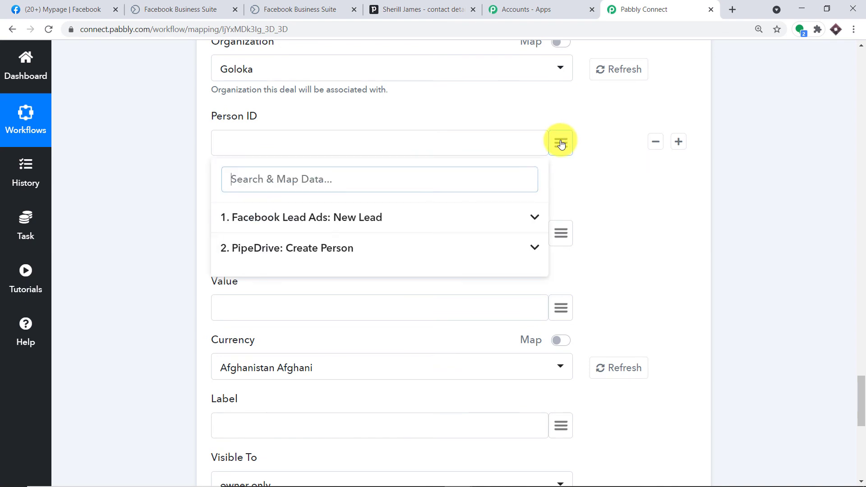
{"action": "left_click", "coordinate": [329, 252]}
{"action": "left_click", "coordinate": [302, 312]}
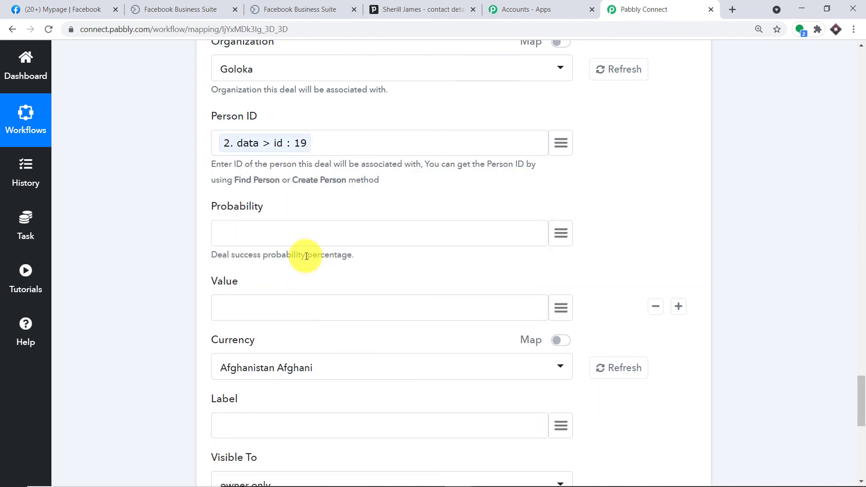
{"action": "scroll", "coordinate": [316, 244], "scroll_direction": "down", "scroll_amount": 3}
{"action": "left_click", "coordinate": [562, 121]}
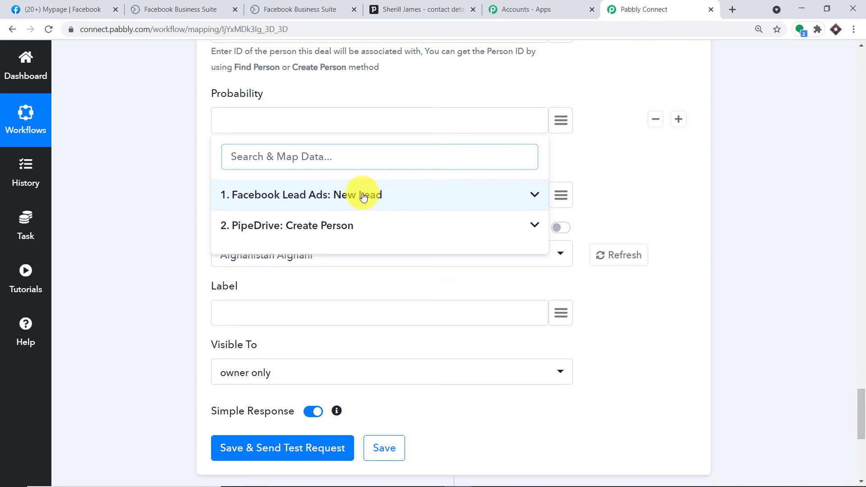
Map Probability to the lead's payment_in_hand_ value followed by a % sign
{"action": "left_click", "coordinate": [363, 195]}
{"action": "scroll", "coordinate": [352, 201], "scroll_direction": "down", "scroll_amount": 3}
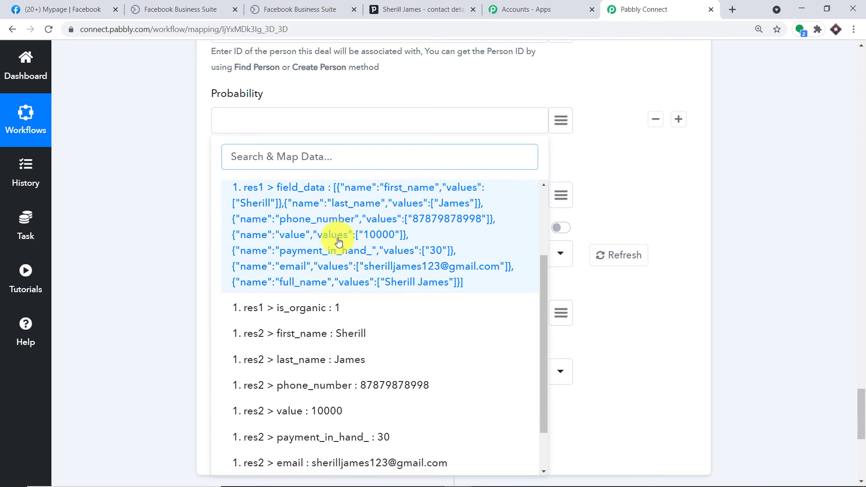
{"action": "scroll", "coordinate": [317, 311], "scroll_direction": "down", "scroll_amount": 2}
{"action": "left_click", "coordinate": [345, 329]}
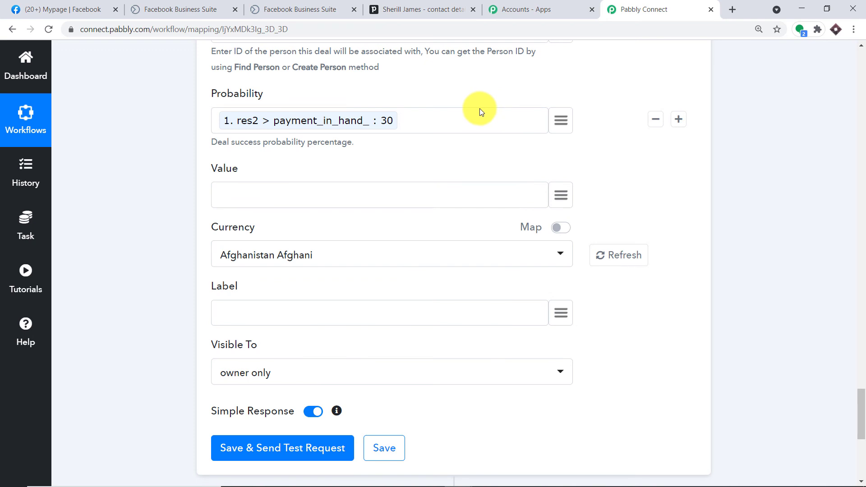
{"action": "type", "text": "%"}
Map Value to the lead's value 10000 and set the deal Currency to US Dollar
{"action": "scroll", "coordinate": [501, 114], "scroll_direction": "down", "scroll_amount": 1}
{"action": "scroll", "coordinate": [541, 99], "scroll_direction": "down", "scroll_amount": 2}
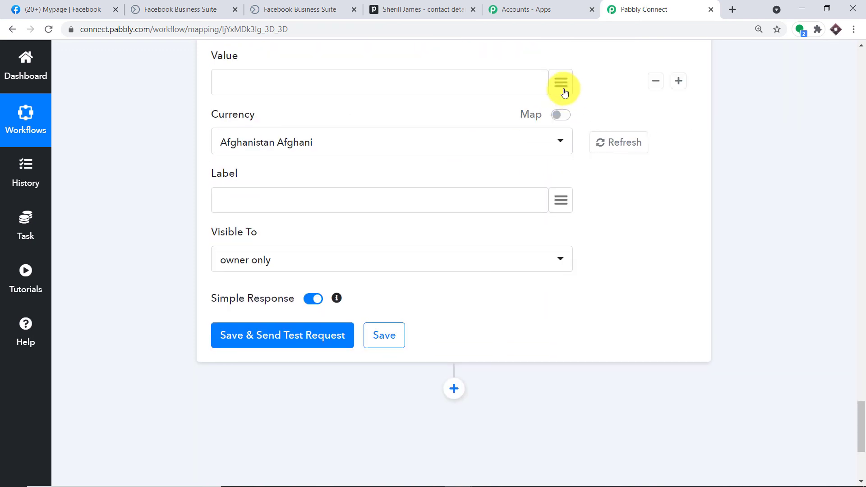
{"action": "left_click", "coordinate": [563, 83]}
{"action": "left_click", "coordinate": [312, 164]}
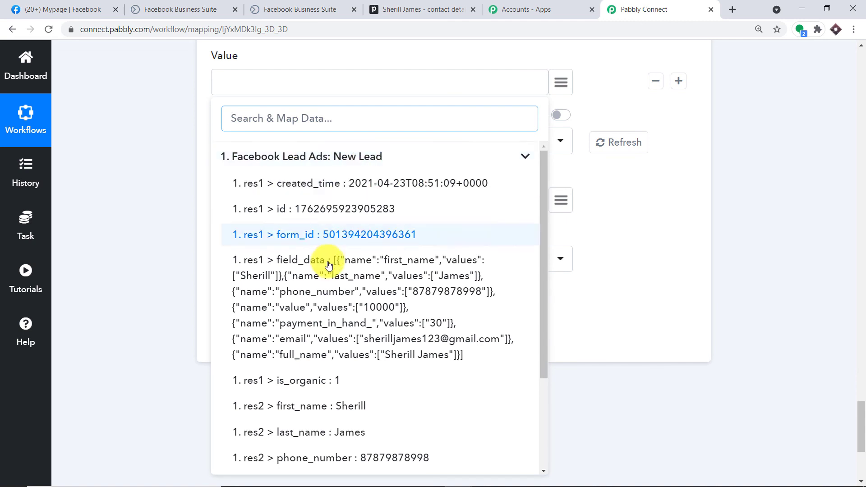
{"action": "scroll", "coordinate": [333, 212], "scroll_direction": "down", "scroll_amount": 2}
{"action": "left_click", "coordinate": [355, 368]}
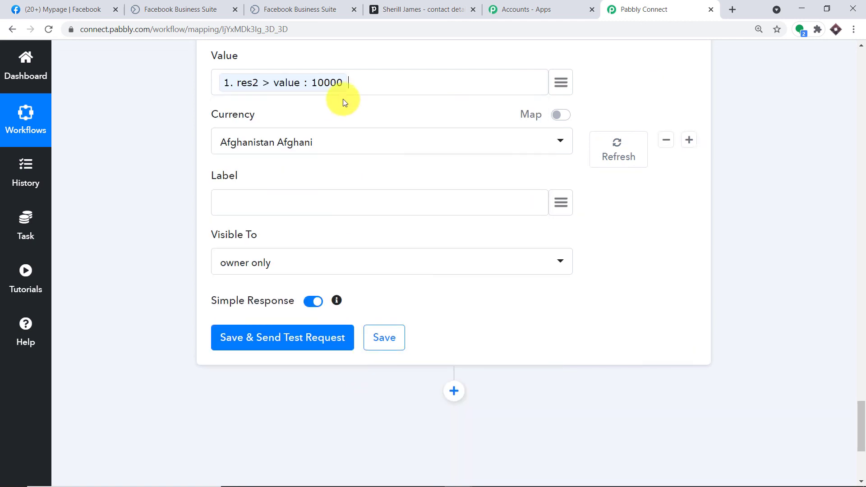
{"action": "left_click", "coordinate": [310, 144]}
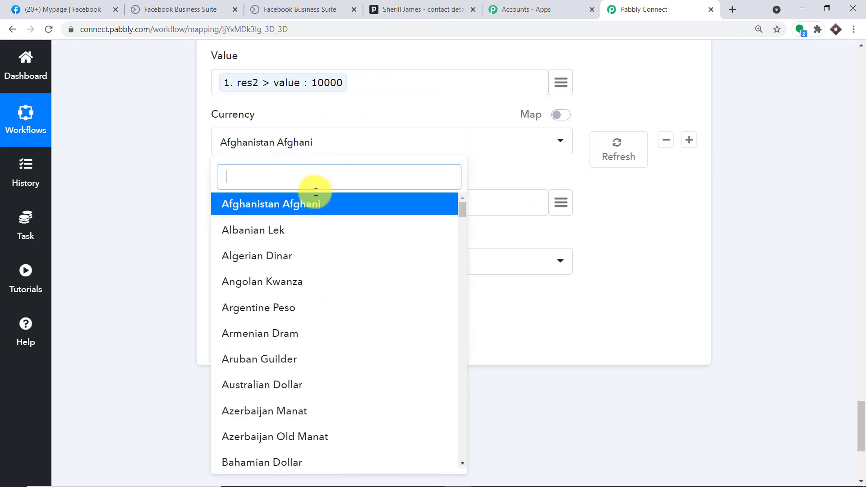
{"action": "type", "text": "US"}
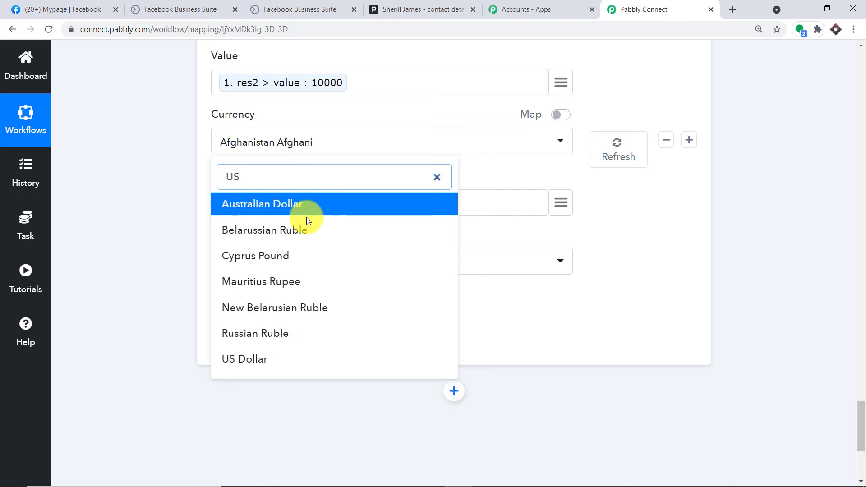
{"action": "left_click", "coordinate": [270, 357]}
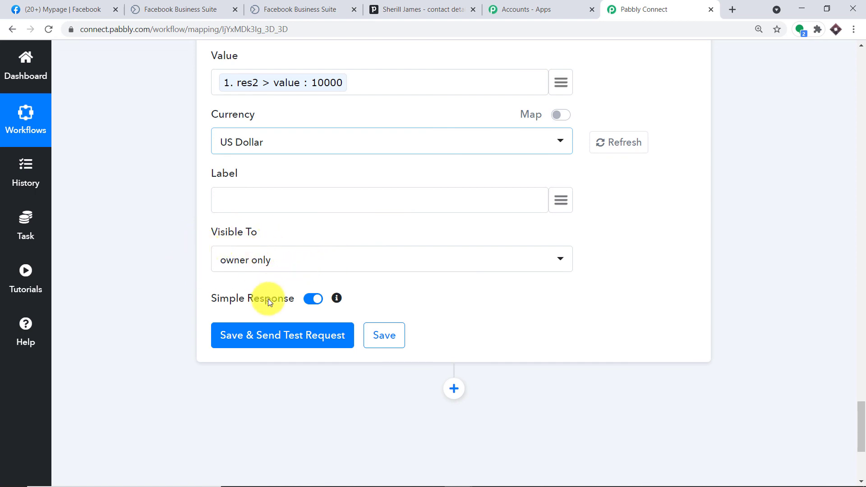
Save the Create Deal step and send its test request
{"action": "scroll", "coordinate": [283, 334], "scroll_direction": "up", "scroll_amount": 7}
{"action": "scroll", "coordinate": [283, 334], "scroll_direction": "down", "scroll_amount": 7}
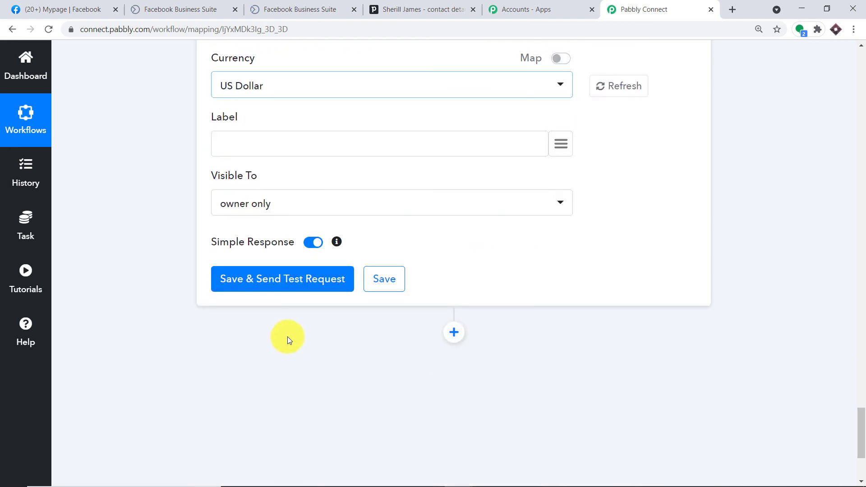
{"action": "left_click", "coordinate": [294, 285]}
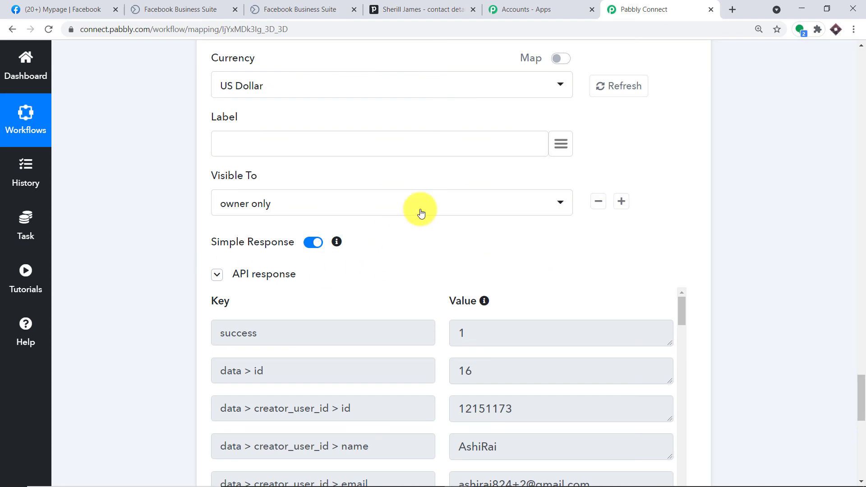
{"action": "left_click", "coordinate": [420, 9]}
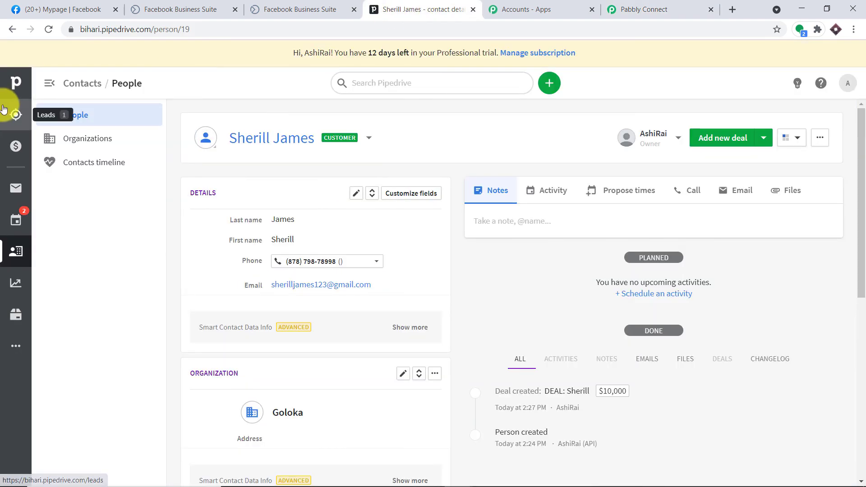
In Pipedrive's Deals pipeline, open the new $10,000 test deal linked to Goloka
{"action": "left_click", "coordinate": [16, 113]}
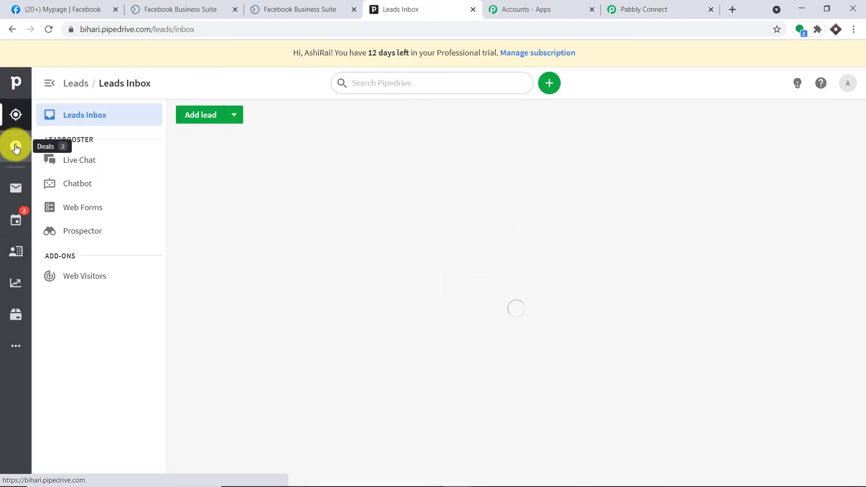
{"action": "left_click", "coordinate": [15, 148]}
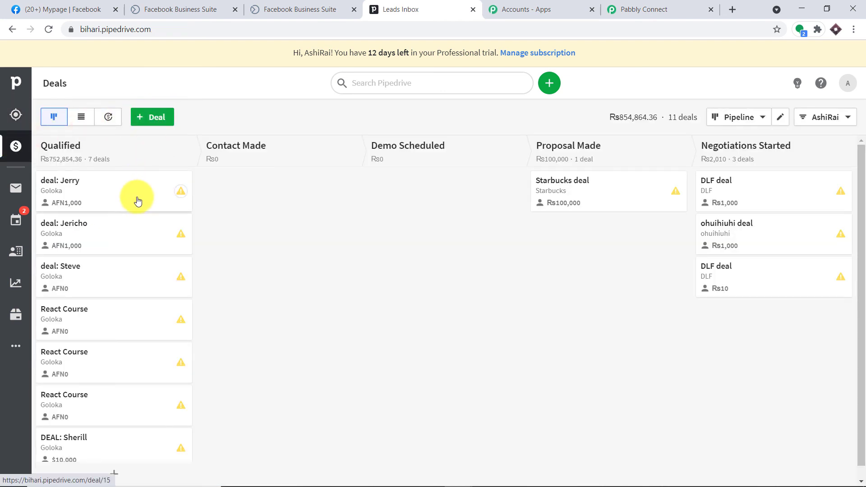
{"action": "scroll", "coordinate": [140, 271], "scroll_direction": "down", "scroll_amount": 1}
{"action": "left_click", "coordinate": [51, 435]}
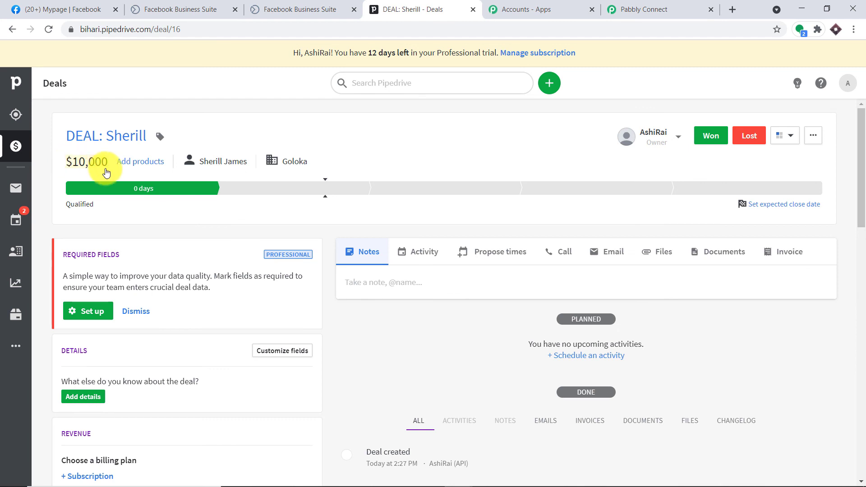
{"action": "mouse_move", "coordinate": [299, 164]}
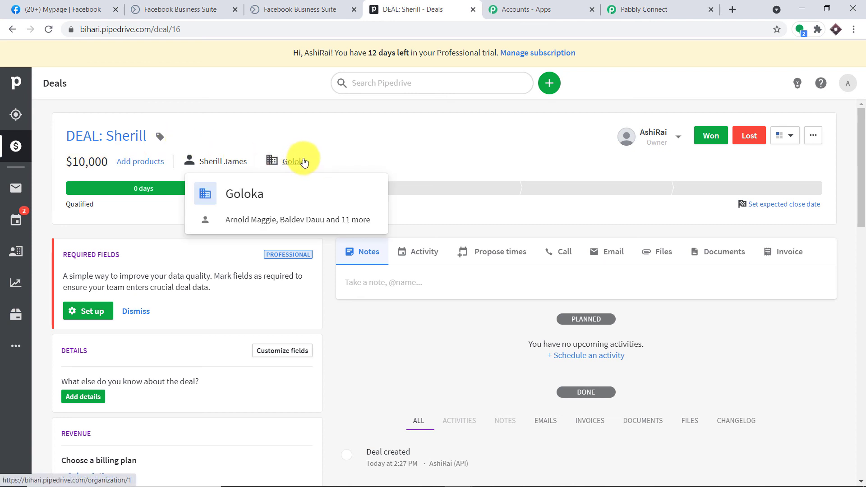
{"action": "left_click", "coordinate": [658, 8]}
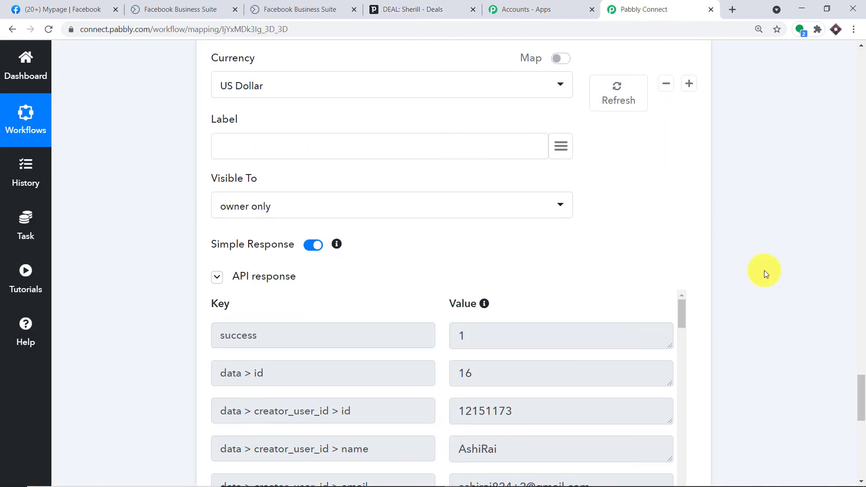
Collapse the PipeDrive Create Person and Facebook Lead Ads trigger steps to review the chain
{"action": "left_click_drag", "start_coordinate": [859, 400], "coordinate": [863, 296]}
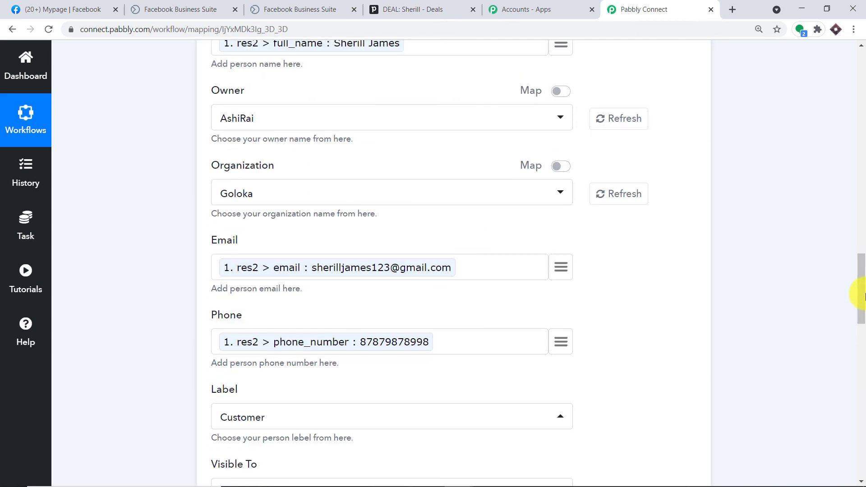
{"action": "scroll", "coordinate": [862, 236], "scroll_direction": "up", "scroll_amount": 10}
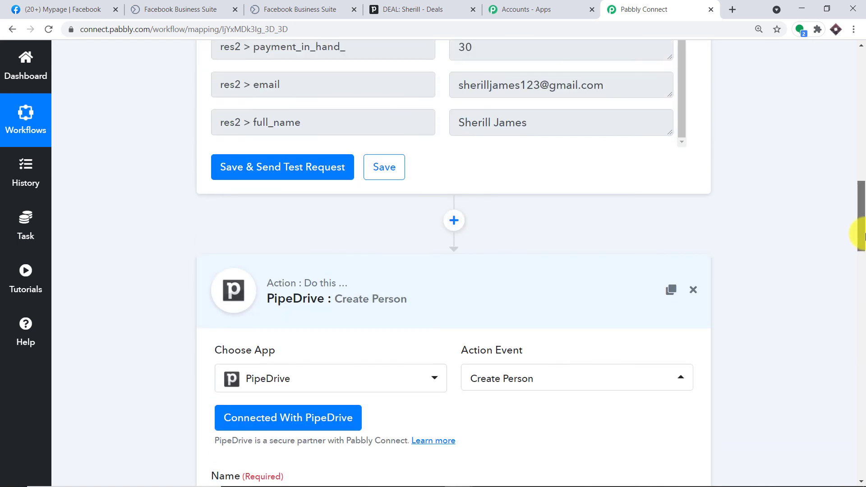
{"action": "left_click", "coordinate": [481, 307]}
{"action": "scroll", "coordinate": [856, 181], "scroll_direction": "up", "scroll_amount": 10}
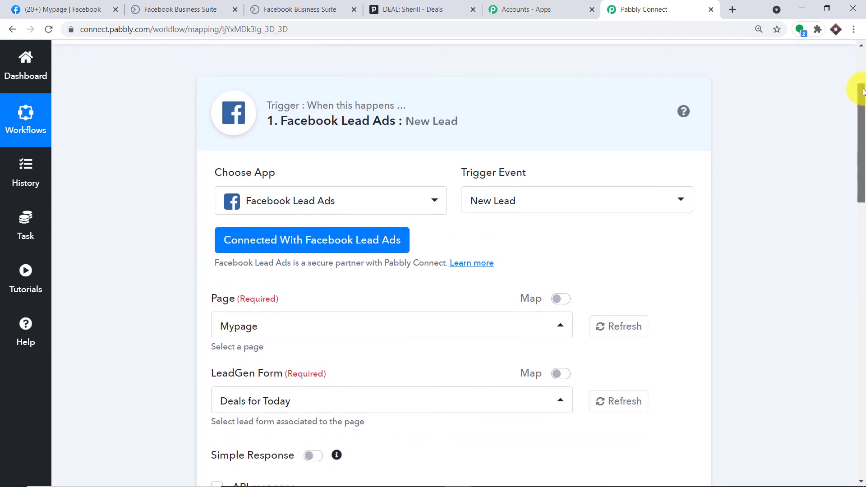
{"action": "left_click", "coordinate": [472, 127]}
{"action": "scroll", "coordinate": [477, 168], "scroll_direction": "down", "scroll_amount": 1}
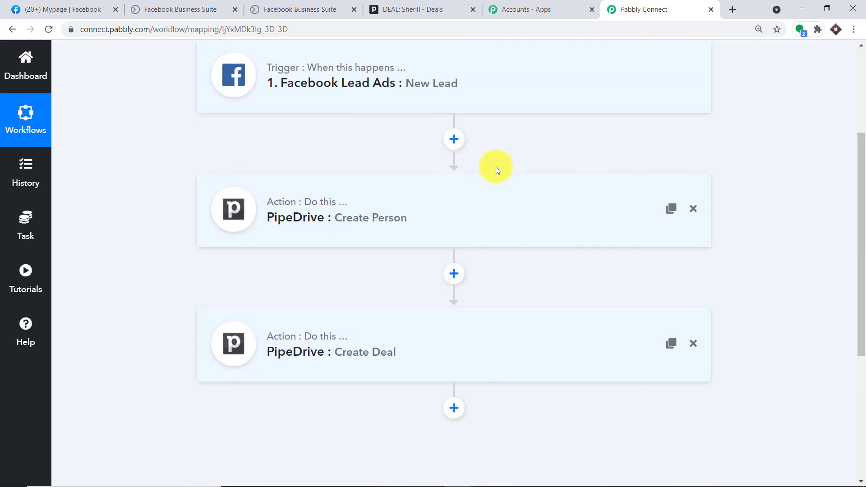
{"action": "scroll", "coordinate": [497, 153], "scroll_direction": "up", "scroll_amount": 1}
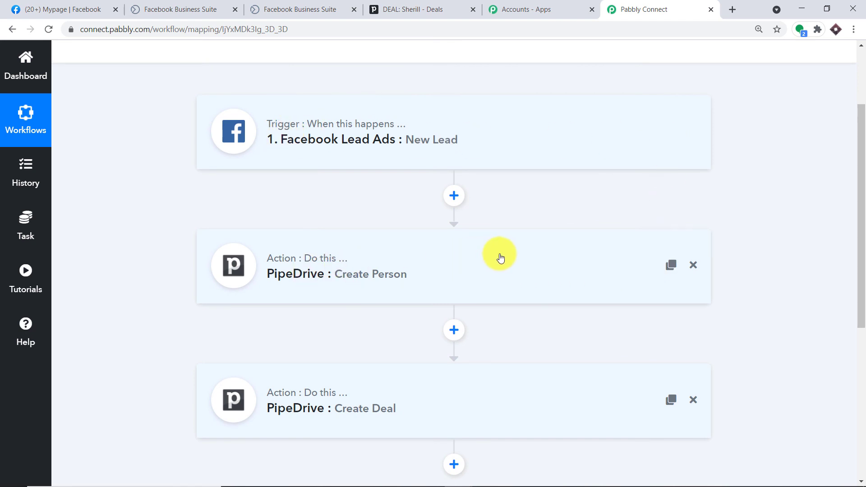
{"action": "scroll", "coordinate": [497, 253], "scroll_direction": "down", "scroll_amount": 1}
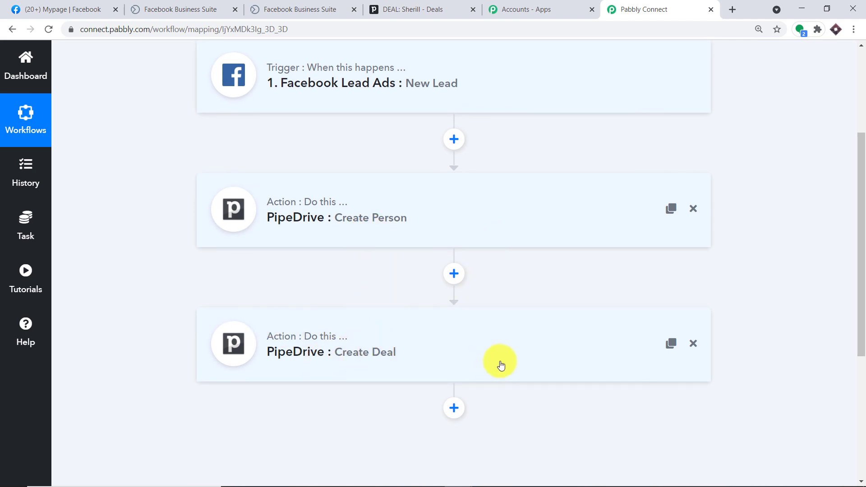
{"action": "scroll", "coordinate": [387, 264], "scroll_direction": "up", "scroll_amount": 1}
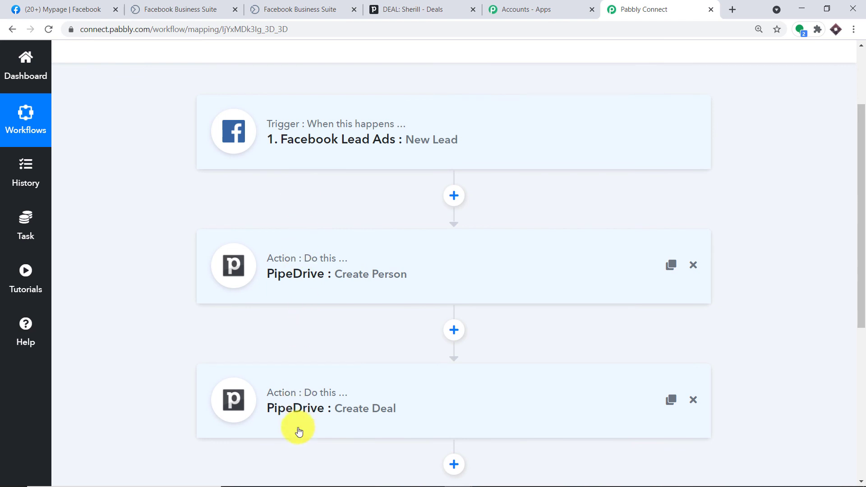